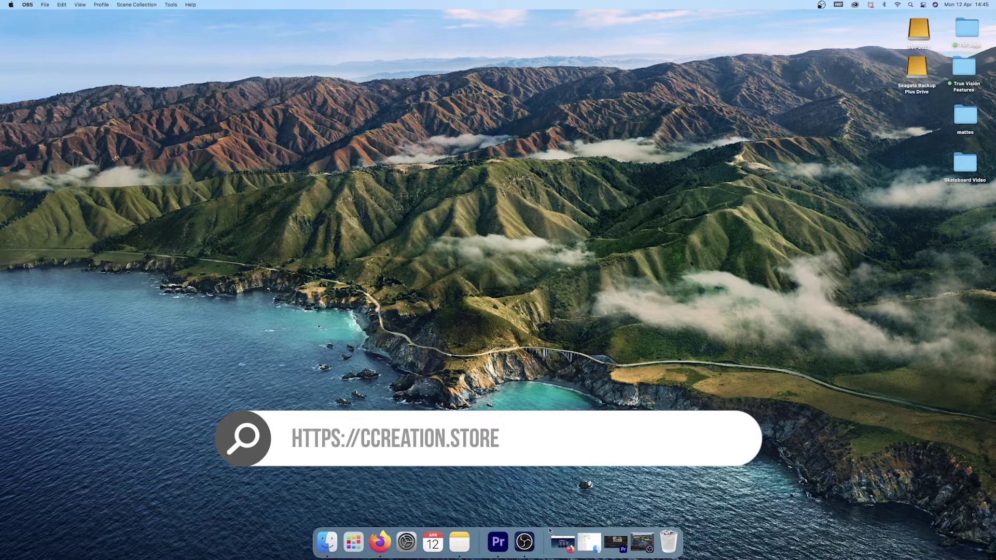
Bring the CCreation store back up in Firefox and browse its Premiere Pro collection page.
{"action": "left_click", "coordinate": [563, 542]}
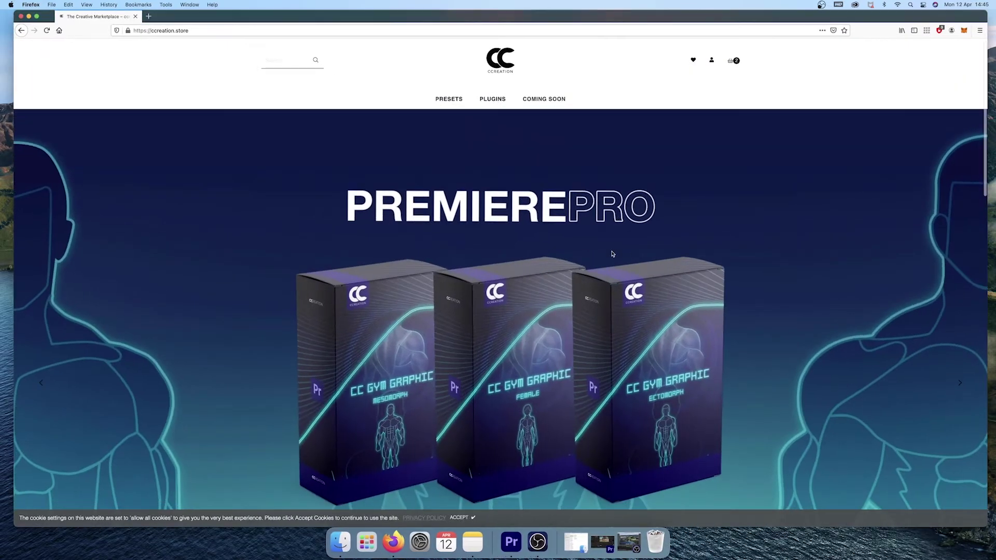
{"action": "mouse_move", "coordinate": [493, 98]}
{"action": "left_click", "coordinate": [487, 117]}
{"action": "scroll", "coordinate": [316, 203], "scroll_direction": "down", "scroll_amount": 2}
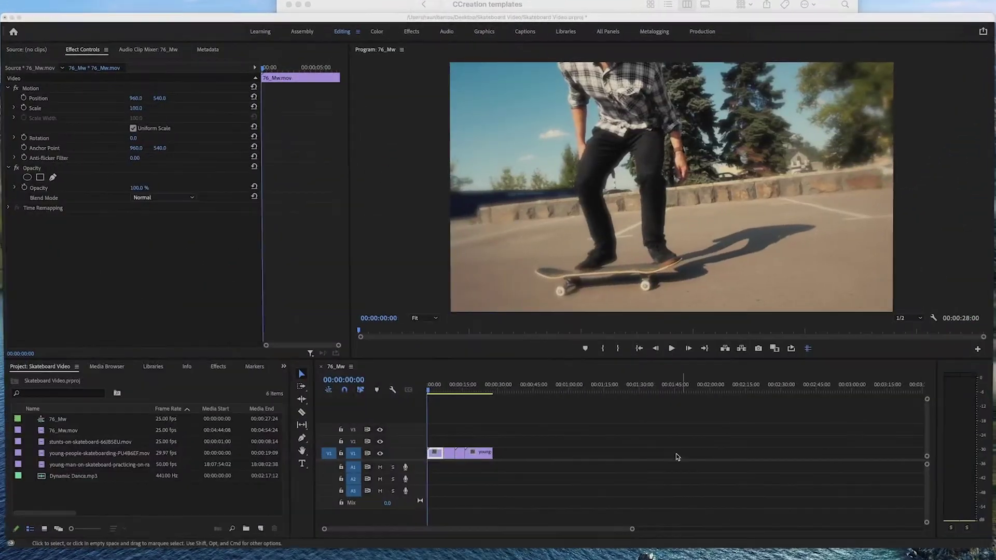
Scrub through the 76_Mw skate clip, then switch Premiere to the Graphics workspace.
{"action": "mouse_move", "coordinate": [430, 395]}
{"action": "left_mouse_down"}
{"action": "mouse_move", "coordinate": [486, 397]}
{"action": "mouse_move", "coordinate": [418, 405]}
{"action": "left_mouse_up"}
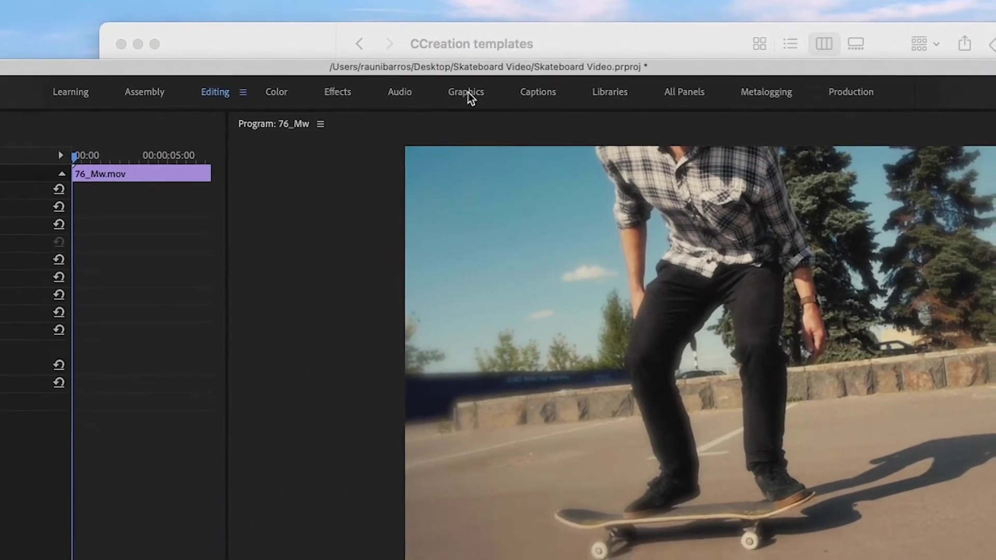
{"action": "left_click", "coordinate": [472, 107]}
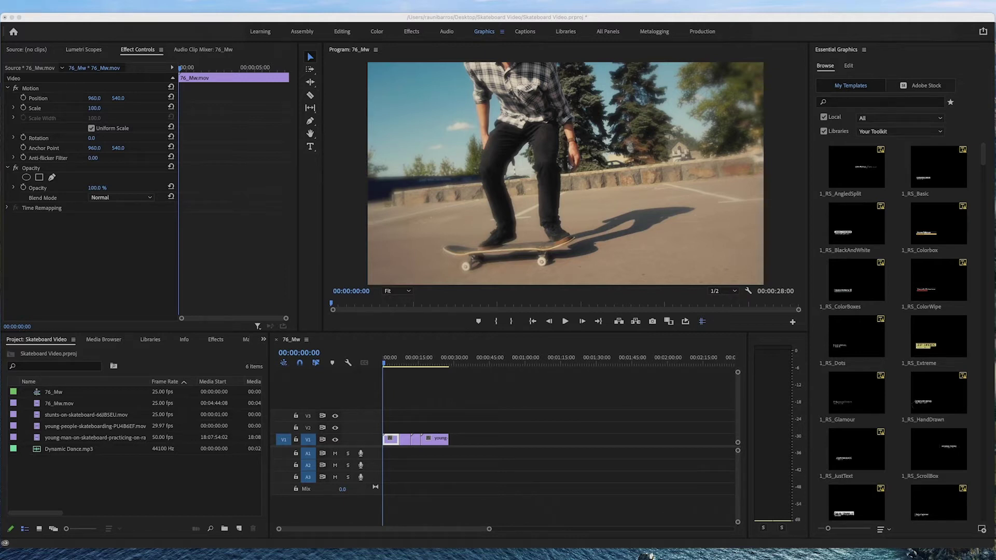
Install ccBold 1.mogrt from the ccBold 3x4 folder as a motion graphics template.
{"action": "left_click", "coordinate": [912, 471]}
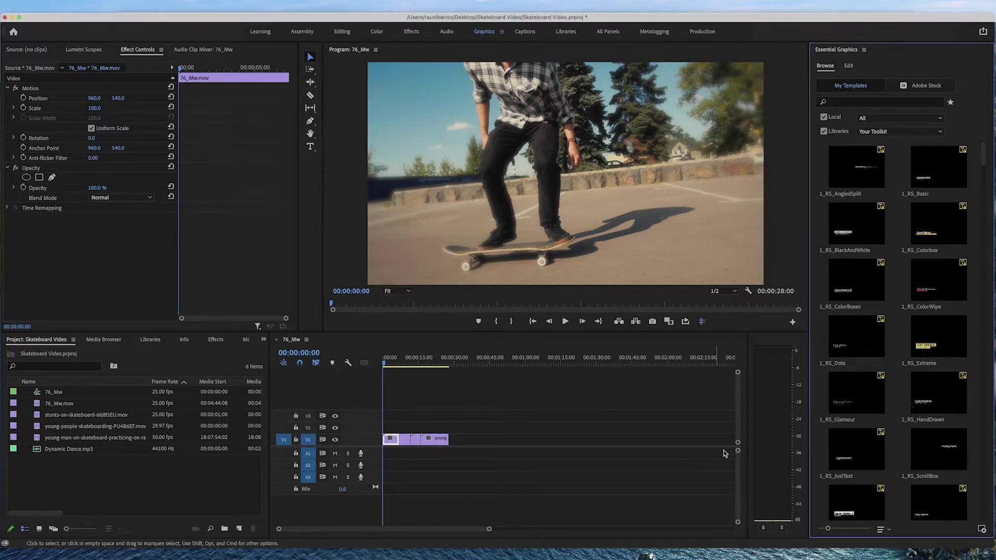
{"action": "left_click", "coordinate": [982, 530]}
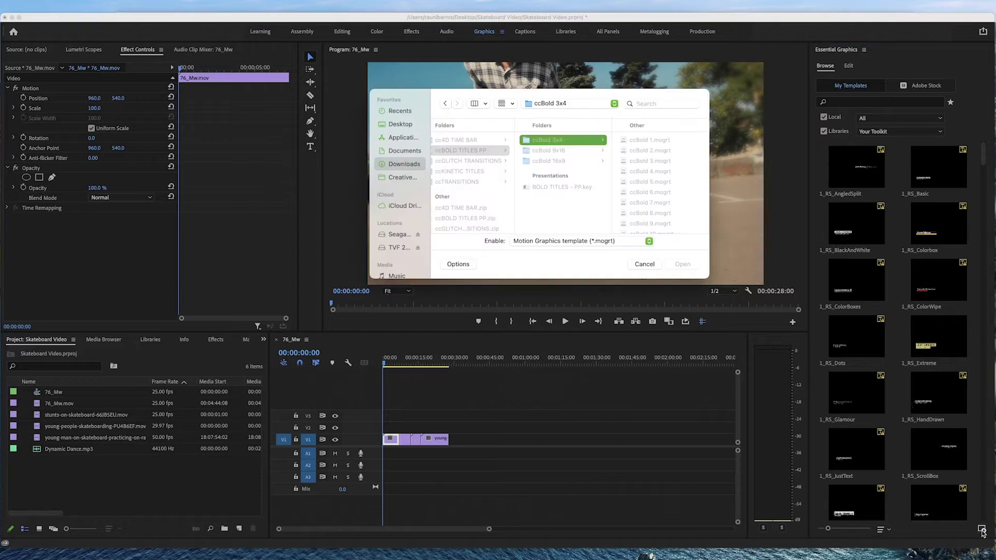
{"action": "scroll", "coordinate": [550, 174], "scroll_direction": "left", "scroll_amount": 3}
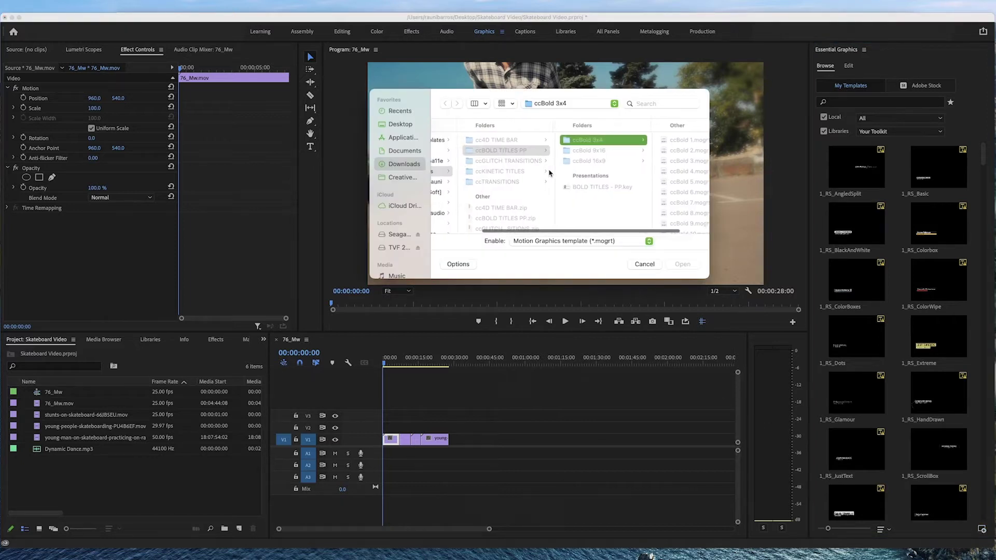
{"action": "scroll", "coordinate": [522, 174], "scroll_direction": "left", "scroll_amount": 2}
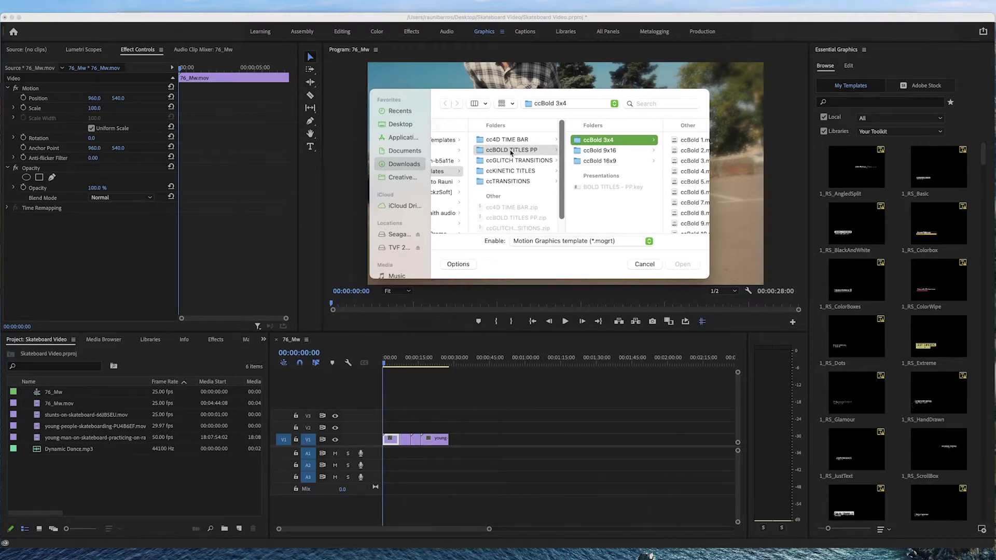
{"action": "scroll", "coordinate": [616, 155], "scroll_direction": "right", "scroll_amount": 3}
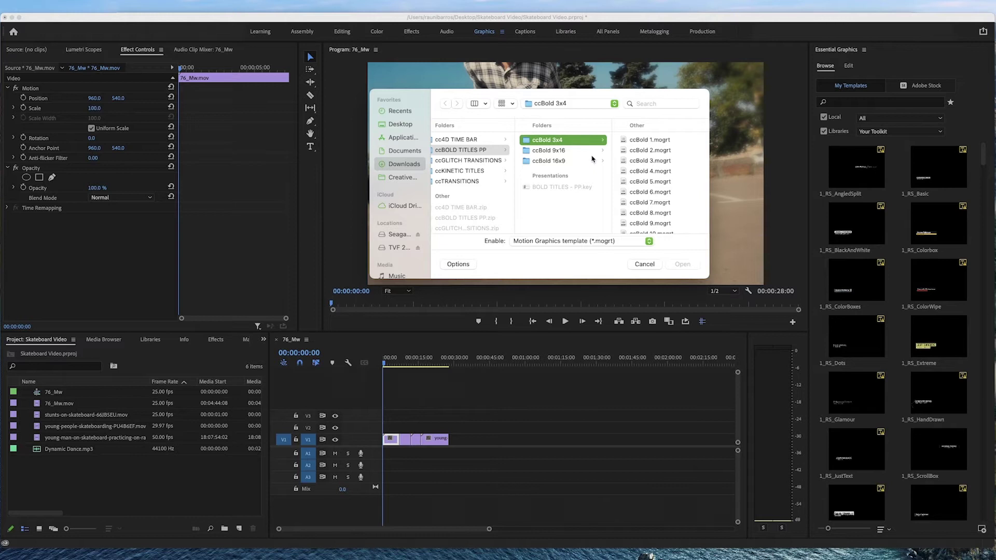
{"action": "left_click", "coordinate": [650, 233]}
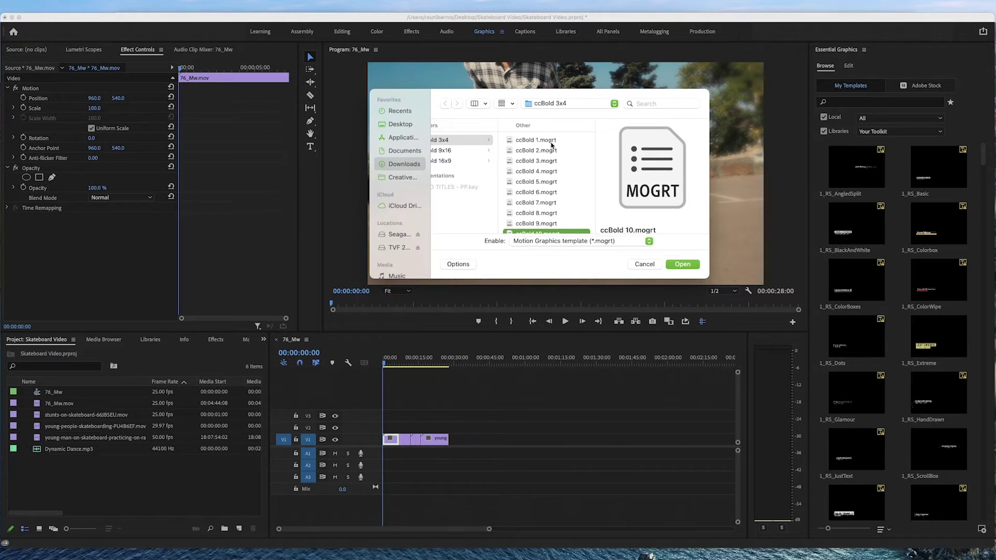
{"action": "left_click", "coordinate": [551, 141]}
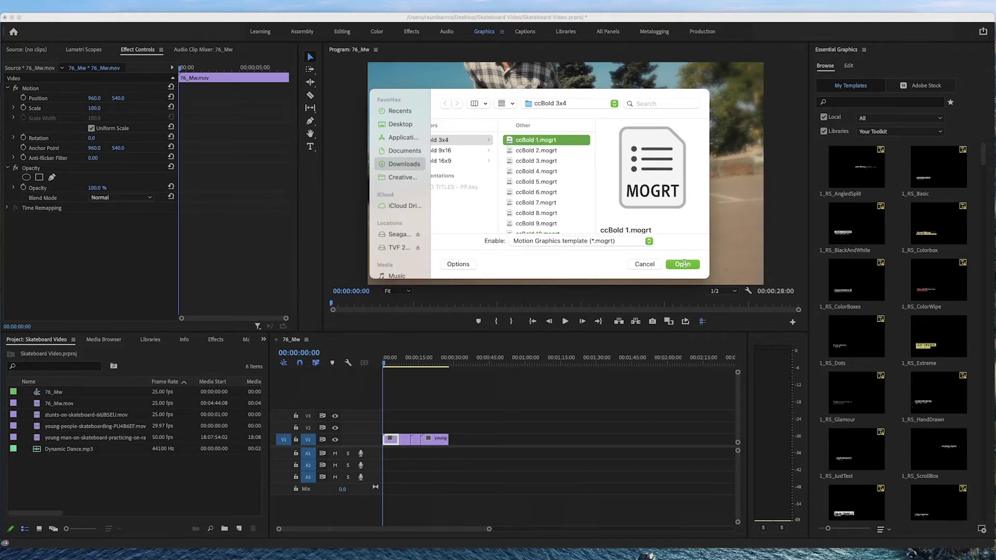
{"action": "left_click", "coordinate": [682, 264]}
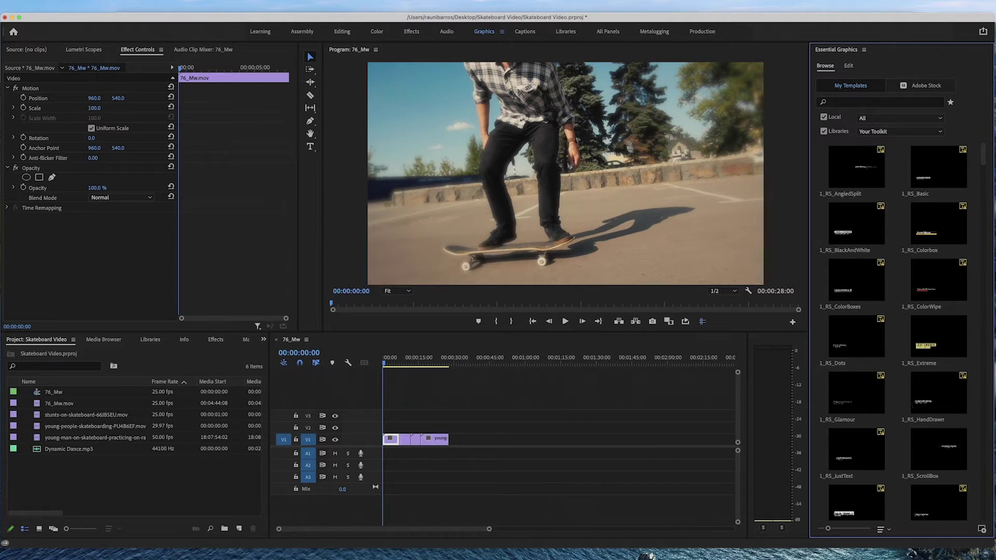
Drag ccBold 1–10.mogrt from the ccBold 16x9 folder into Essential Graphics and filter by 'cc'.
{"action": "key", "text": "super+Tab"}
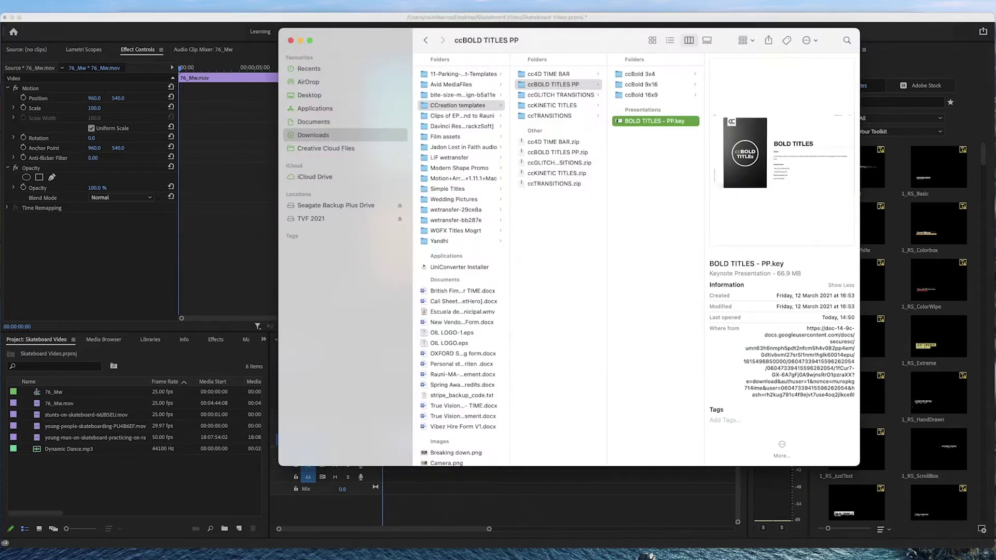
{"action": "left_click", "coordinate": [643, 76]}
{"action": "key", "text": "Down"}
{"action": "key", "text": "Down"}
{"action": "key", "text": "Right"}
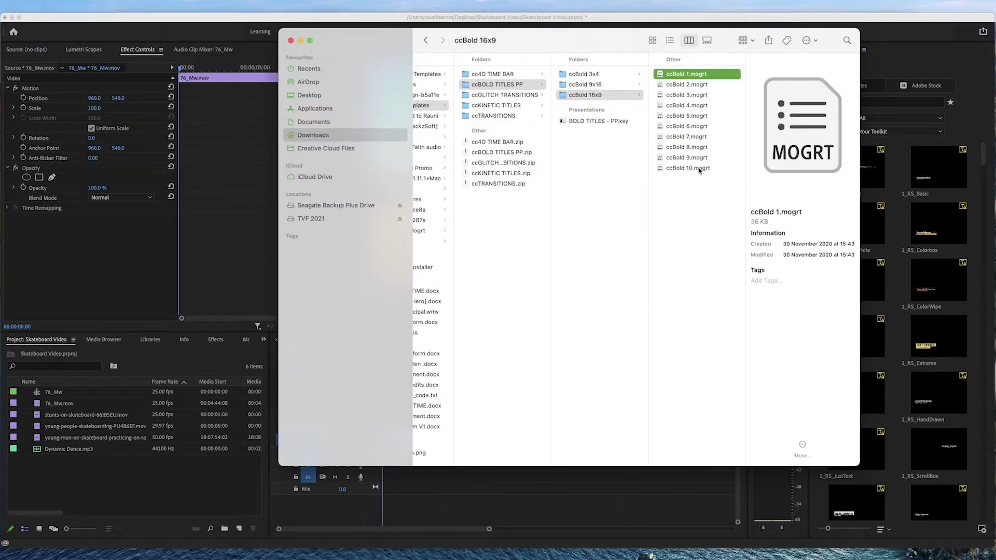
{"action": "left_click", "coordinate": [700, 170], "text": "shift"}
{"action": "left_click_drag", "start_coordinate": [592, 39], "coordinate": [453, 40]}
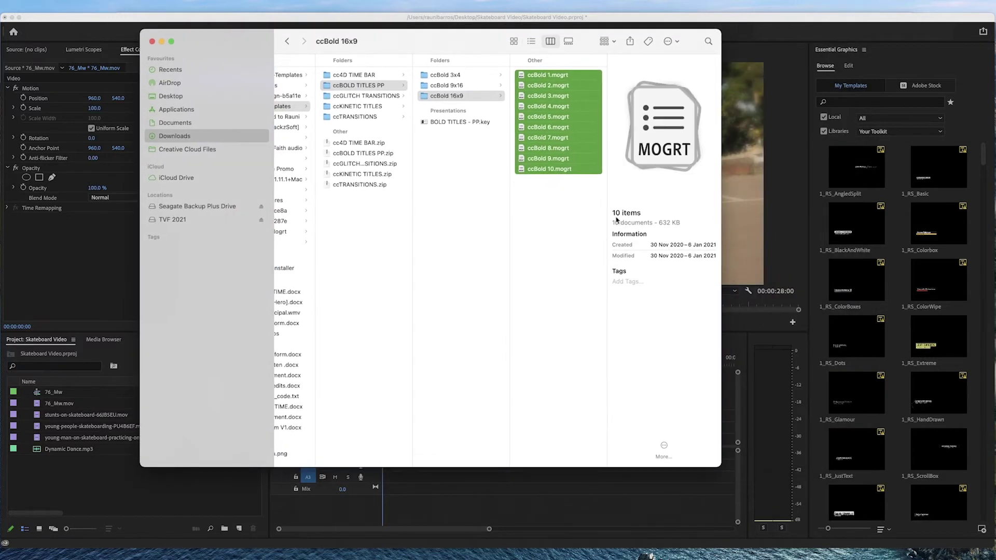
{"action": "left_click_drag", "start_coordinate": [550, 107], "coordinate": [899, 289]}
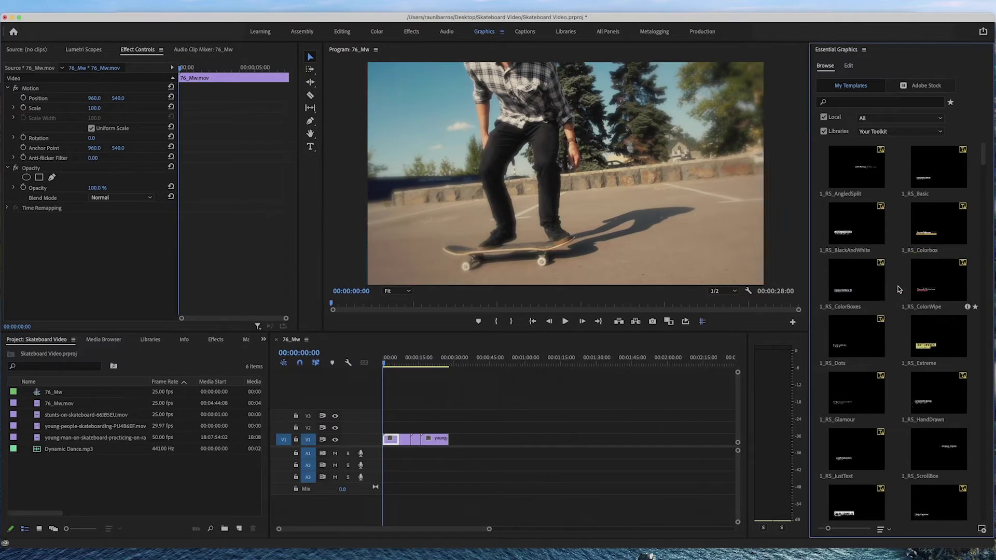
{"action": "left_click", "coordinate": [882, 102]}
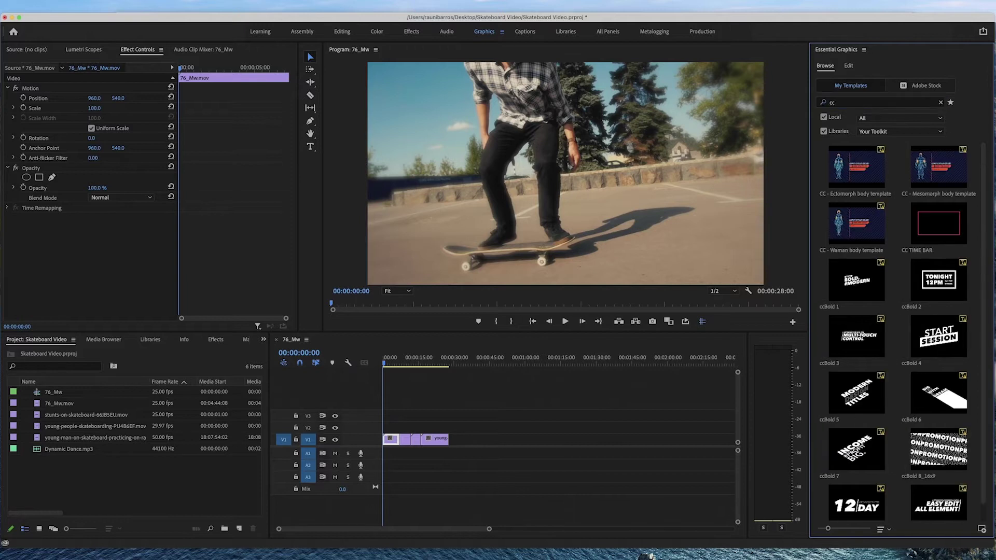
{"action": "scroll", "coordinate": [923, 384], "scroll_direction": "down", "scroll_amount": 1}
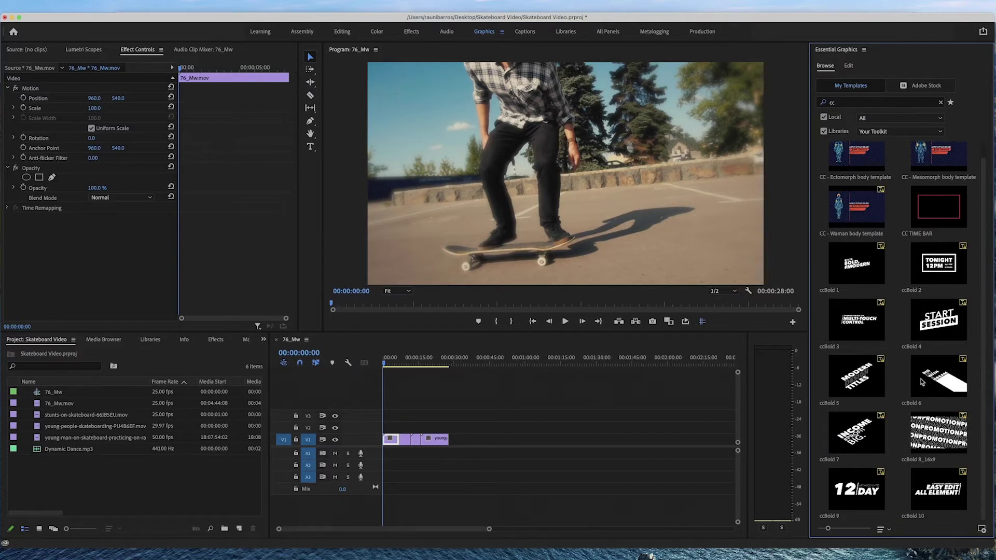
Place ccBold 1 on V2 above the skate clip, dismiss Resolve Fonts, preview, and select it.
{"action": "left_click", "coordinate": [863, 274]}
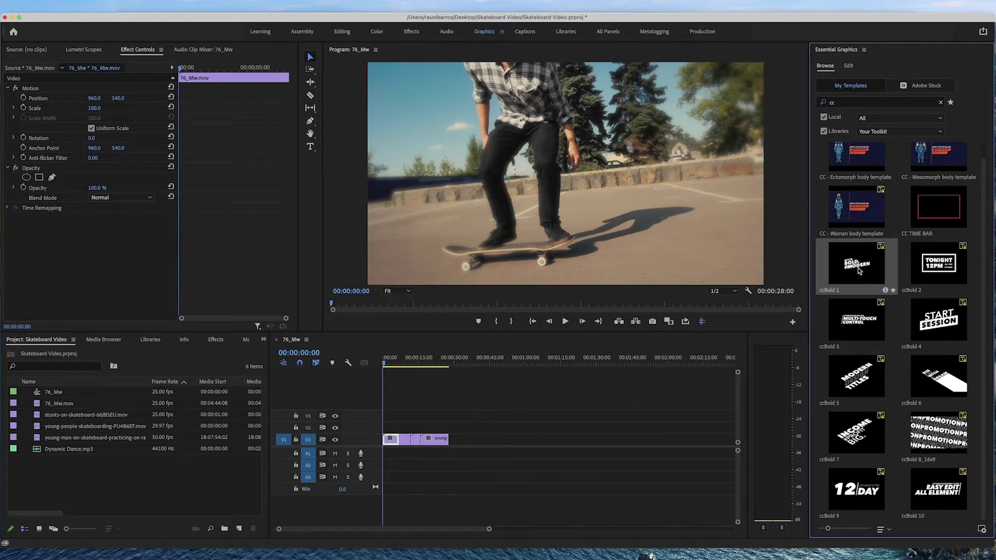
{"action": "left_click_drag", "start_coordinate": [859, 271], "coordinate": [382, 428]}
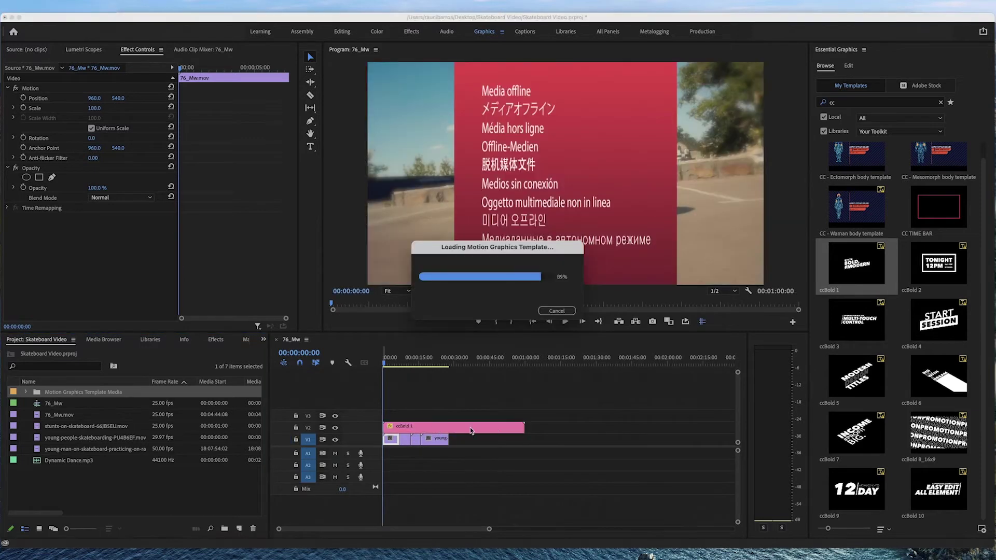
{"action": "key", "text": "Return"}
{"action": "left_click_drag", "start_coordinate": [384, 365], "coordinate": [392, 379]}
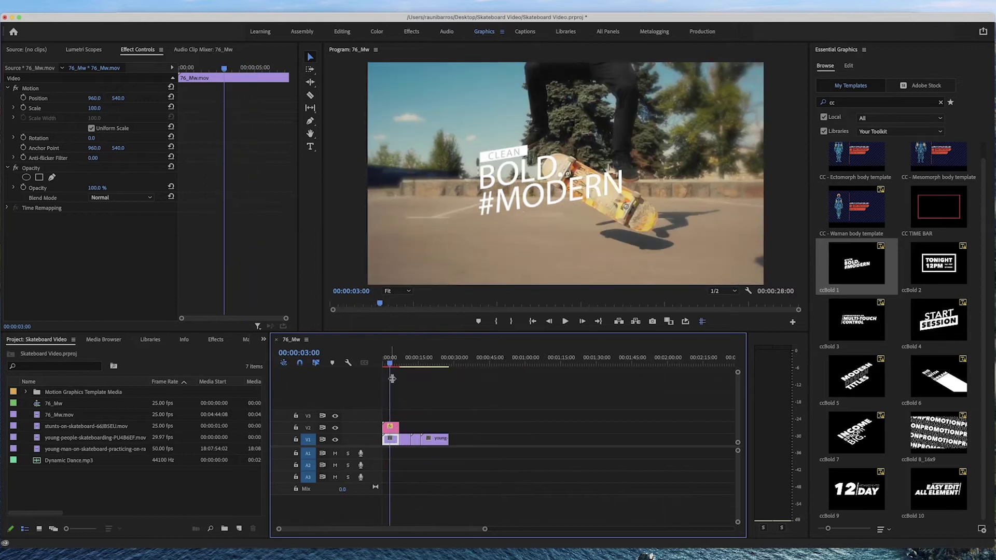
{"action": "left_click", "coordinate": [393, 430]}
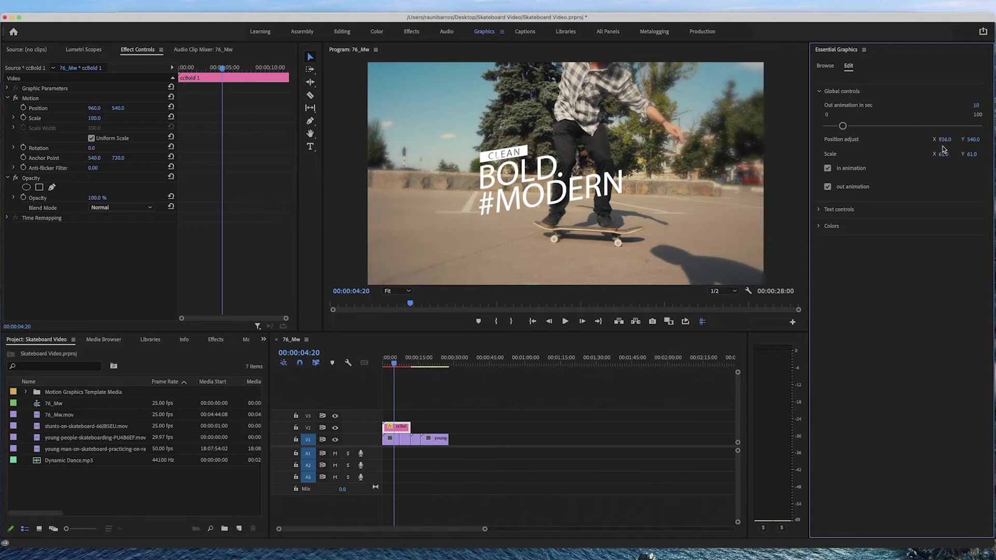
Adjust the ccBold 1 title's Position X to 926.
{"action": "mouse_move", "coordinate": [947, 142]}
{"action": "left_mouse_down"}
{"action": "mouse_move", "coordinate": [938, 142]}
{"action": "mouse_move", "coordinate": [971, 143]}
{"action": "mouse_move", "coordinate": [936, 142]}
{"action": "mouse_move", "coordinate": [988, 139]}
{"action": "mouse_move", "coordinate": [955, 139]}
{"action": "mouse_move", "coordinate": [988, 139]}
{"action": "mouse_move", "coordinate": [946, 158]}
{"action": "mouse_move", "coordinate": [975, 158]}
{"action": "mouse_move", "coordinate": [915, 158]}
{"action": "mouse_move", "coordinate": [944, 155]}
{"action": "mouse_move", "coordinate": [929, 139]}
{"action": "mouse_move", "coordinate": [907, 139]}
{"action": "mouse_move", "coordinate": [944, 139]}
{"action": "left_mouse_up"}
Try a 191% title scale, undo it, then preview the title with its in animation off.
{"action": "left_click_drag", "start_coordinate": [95, 117], "coordinate": [141, 117]}
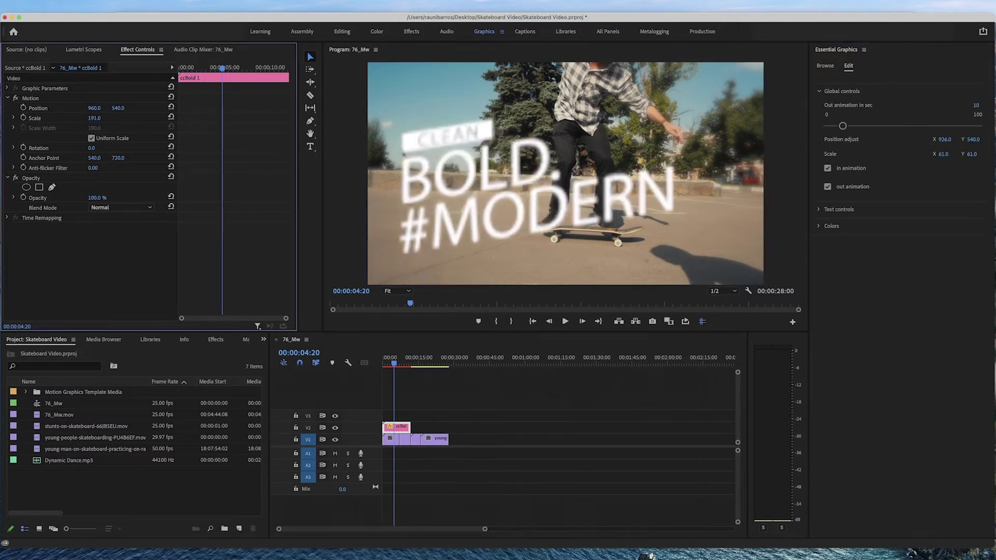
{"action": "key", "text": "super+z"}
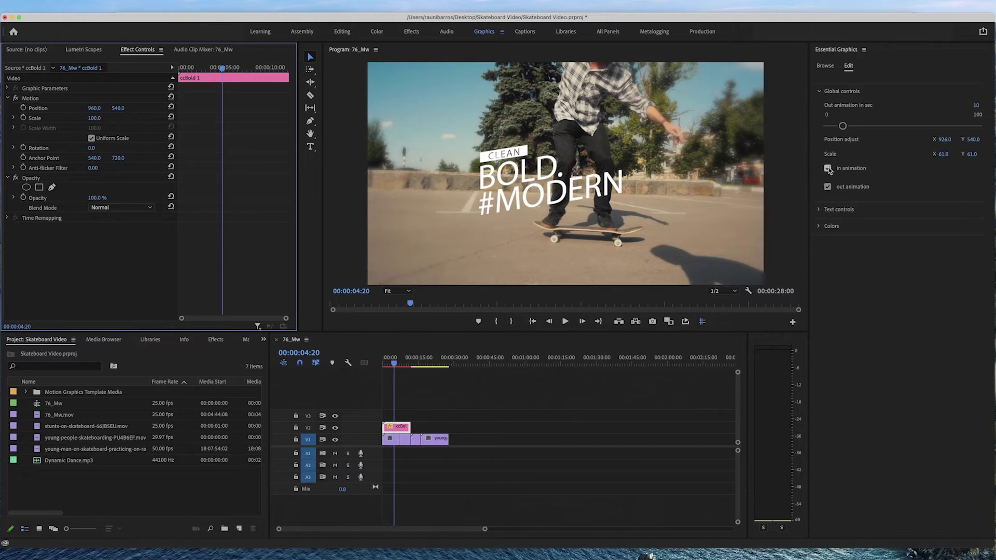
{"action": "left_click", "coordinate": [828, 169]}
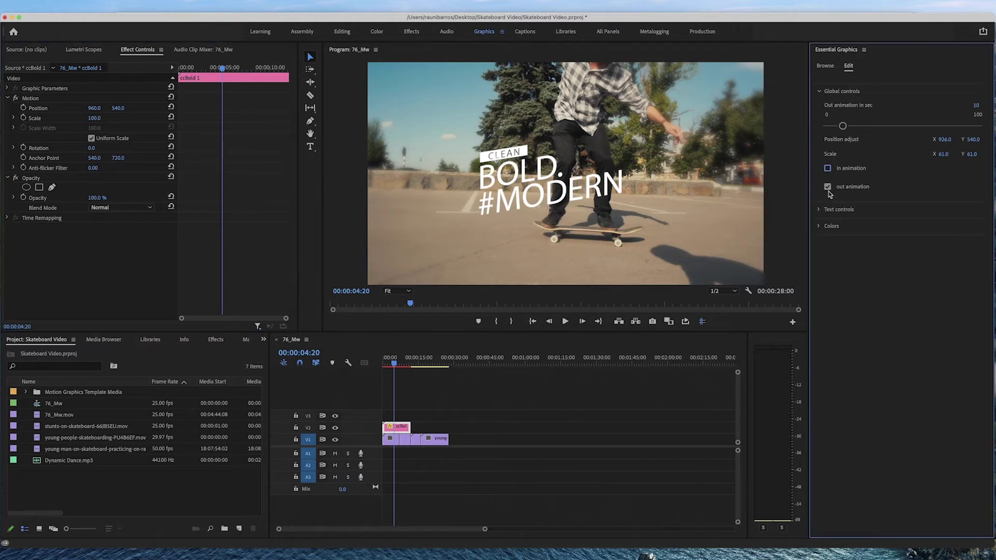
{"action": "left_click", "coordinate": [350, 366]}
{"action": "key", "text": "Home"}
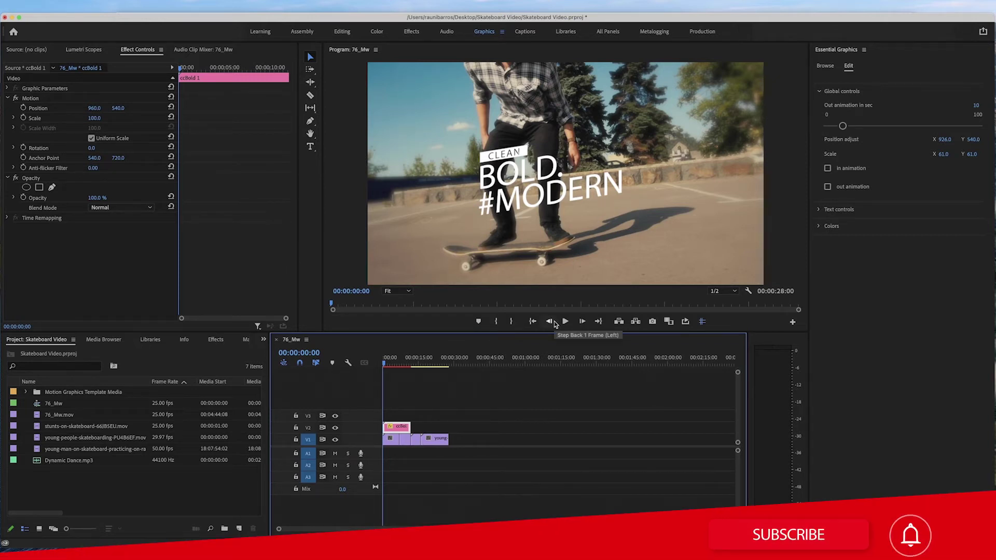
{"action": "key", "text": "space"}
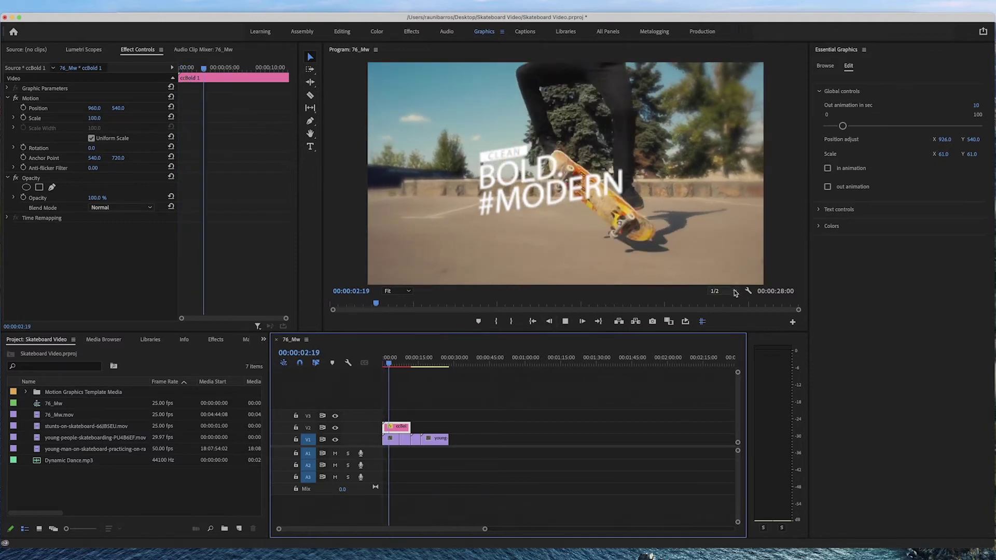
Turn on both in and out animations, replaying the title from the sequence start.
{"action": "left_click", "coordinate": [828, 168]}
{"action": "left_click", "coordinate": [827, 187]}
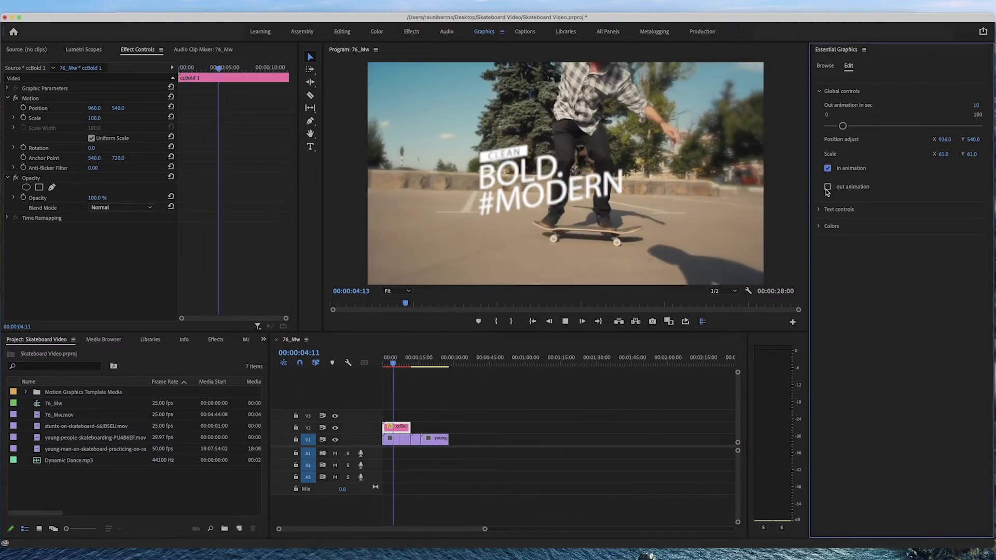
{"action": "left_click", "coordinate": [827, 186]}
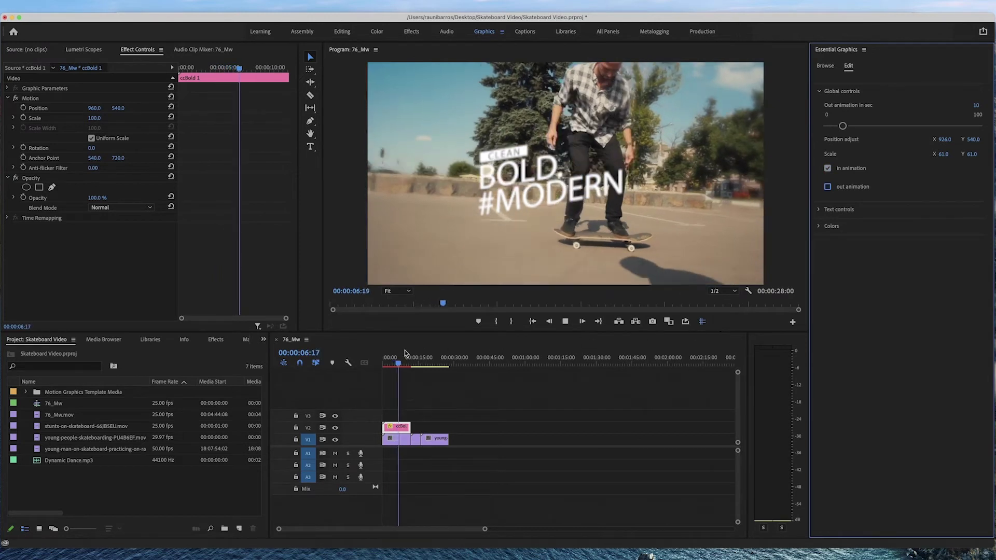
{"action": "left_click", "coordinate": [341, 370]}
{"action": "key", "text": "Home"}
{"action": "key", "text": "space"}
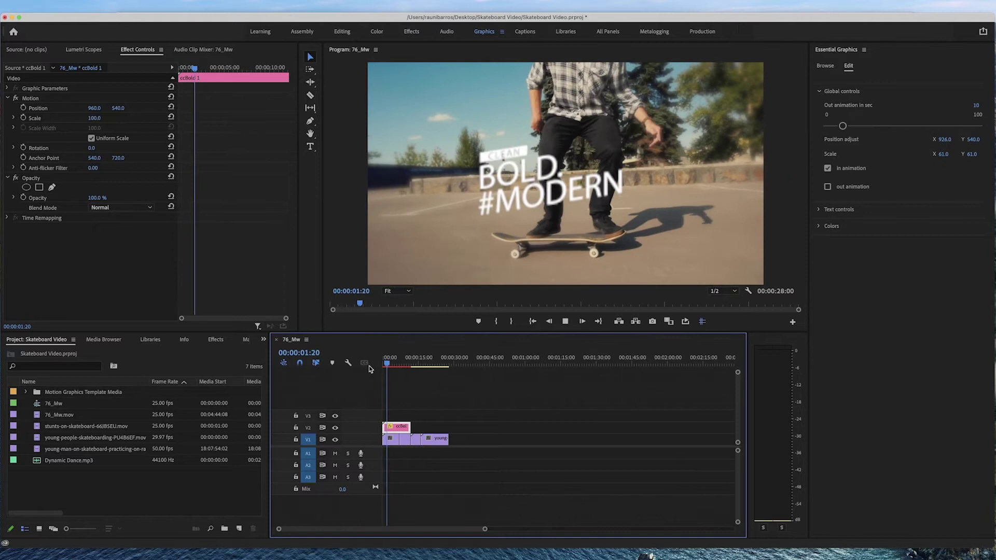
{"action": "left_click", "coordinate": [827, 187]}
{"action": "left_click", "coordinate": [819, 209]}
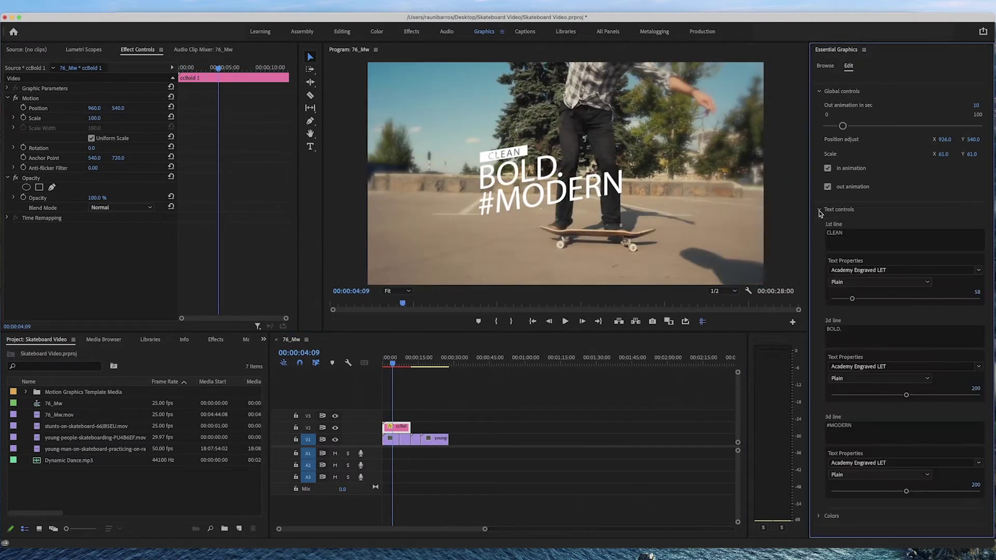
Retype the title lines as CCreation, Graphics and Tutorial, then scrub to preview.
{"action": "left_click", "coordinate": [851, 234]}
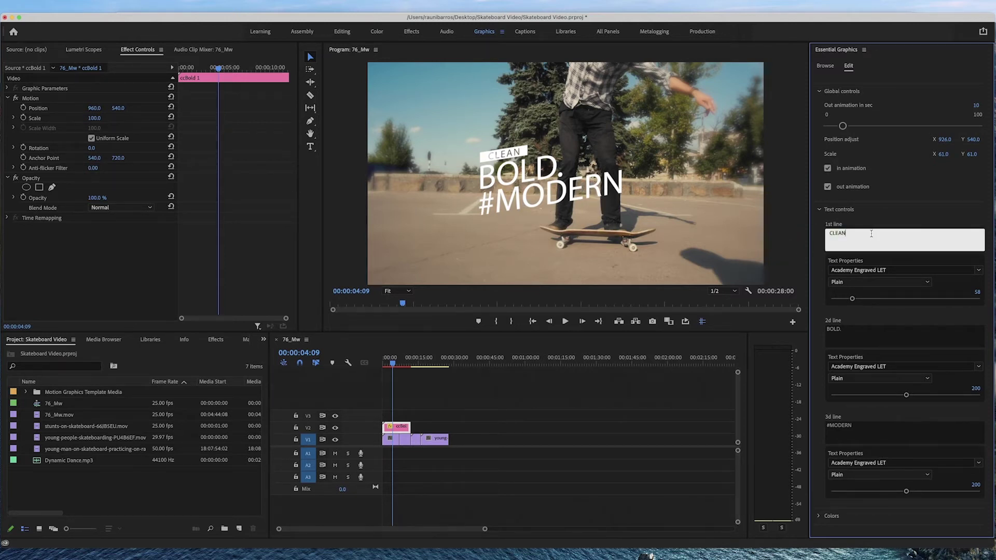
{"action": "key", "text": "BackSpace"}
{"action": "key", "text": "BackSpace"}
{"action": "key", "text": "BackSpace"}
{"action": "key", "text": "BackSpace"}
{"action": "left_click", "coordinate": [867, 331]}
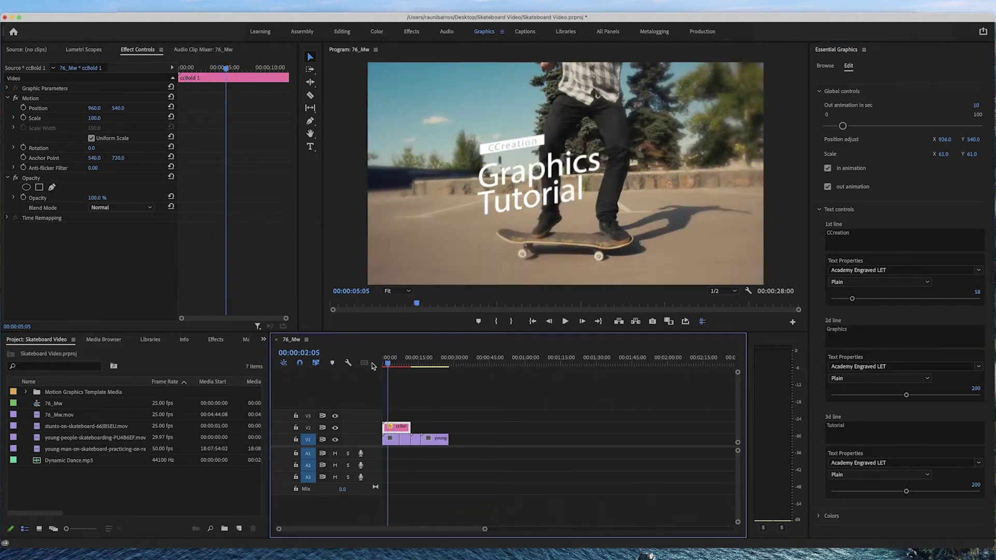
{"action": "left_click_drag", "start_coordinate": [384, 365], "coordinate": [400, 365]}
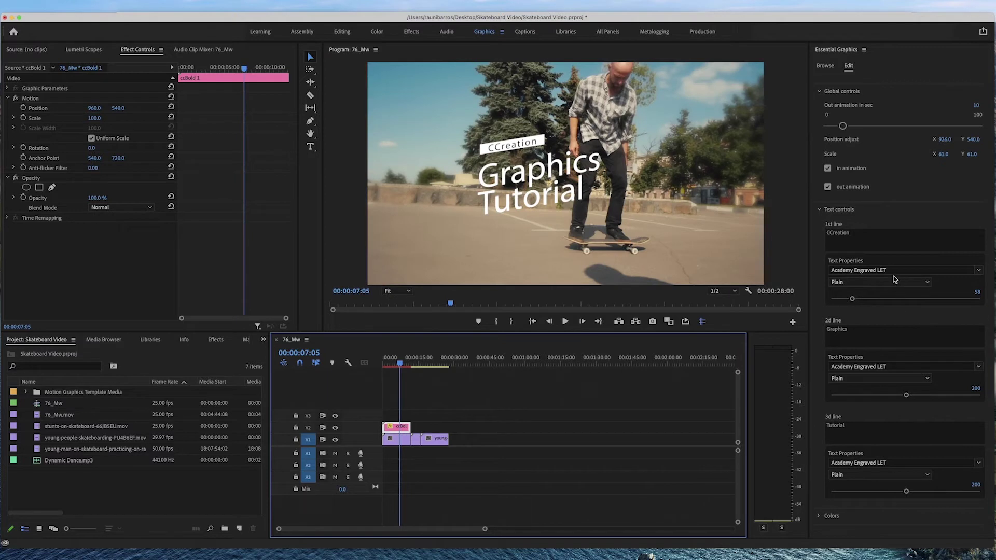
Try Bebas Neue Bold on the first line, undo back to Academy Engraved LET, and adjust its size.
{"action": "left_click", "coordinate": [978, 271]}
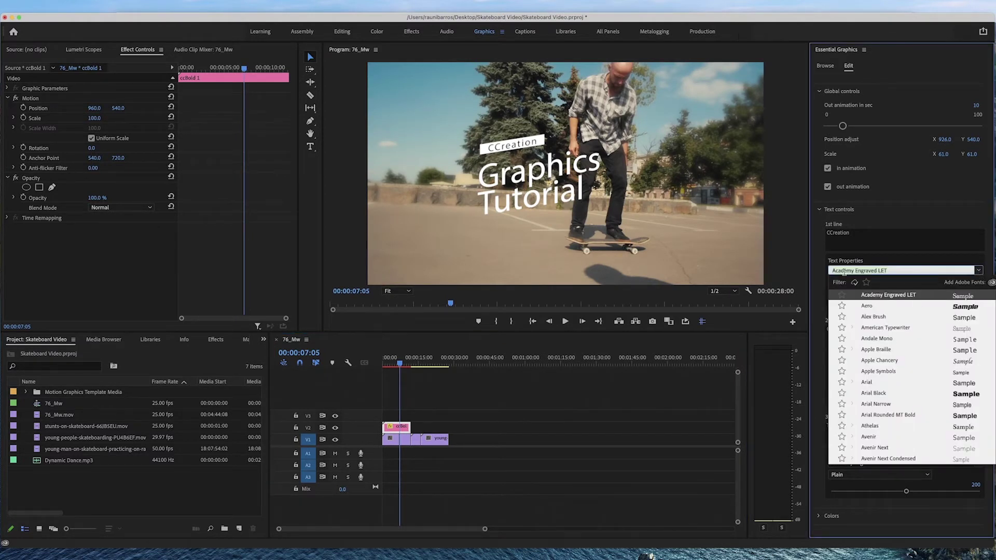
{"action": "left_click", "coordinate": [875, 267]}
{"action": "type", "text": "bebas"}
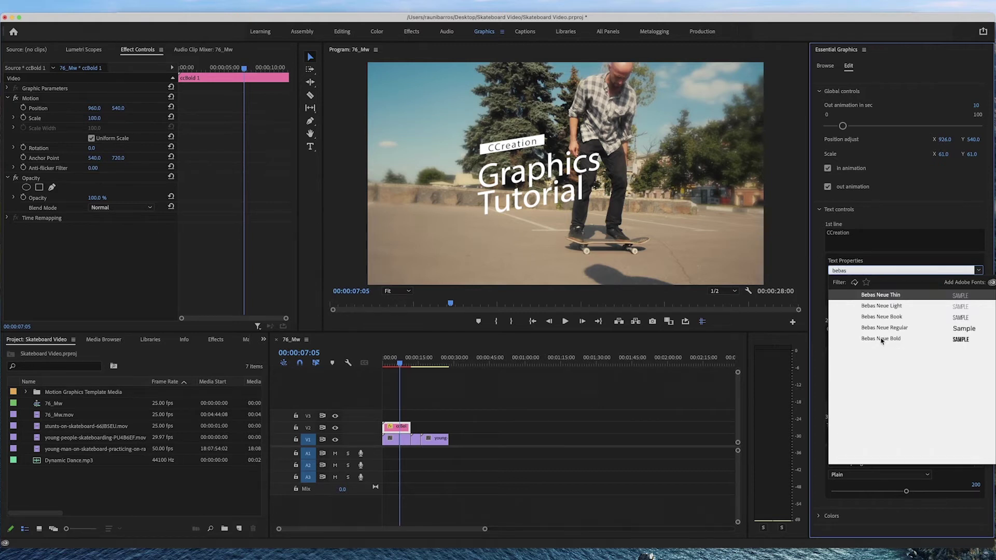
{"action": "left_click", "coordinate": [882, 339]}
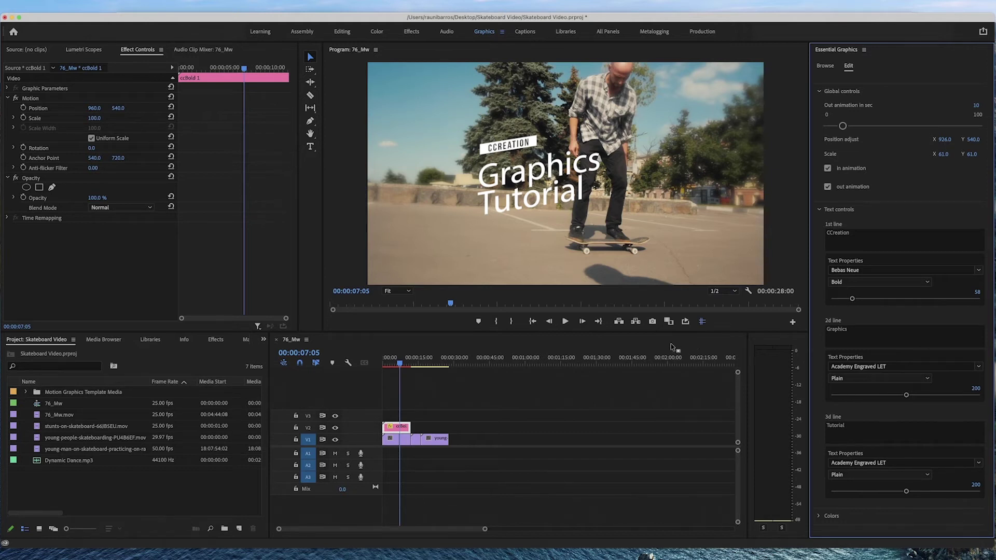
{"action": "key", "text": "super+z"}
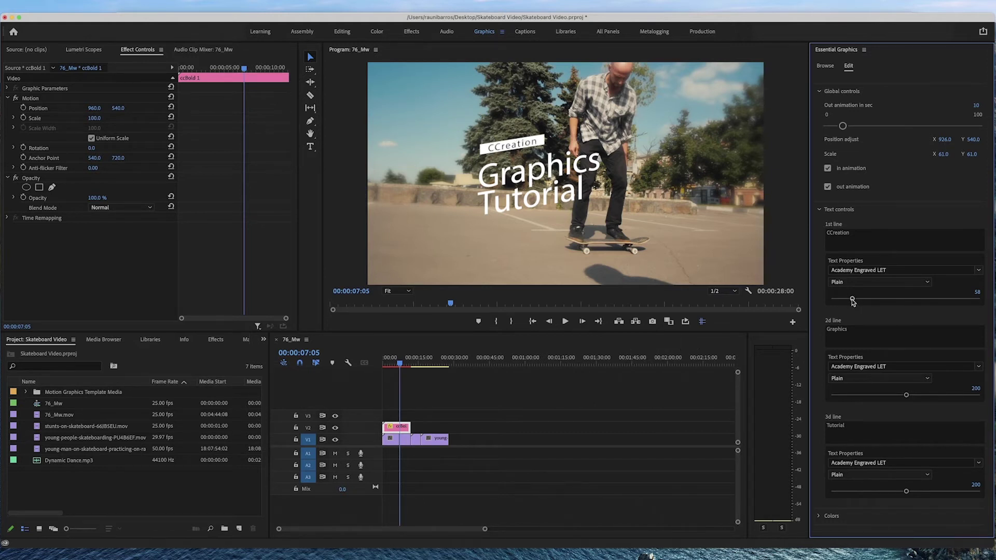
{"action": "mouse_move", "coordinate": [853, 301]}
{"action": "left_mouse_down"}
{"action": "mouse_move", "coordinate": [891, 301]}
{"action": "mouse_move", "coordinate": [842, 303]}
{"action": "mouse_move", "coordinate": [853, 303]}
{"action": "left_mouse_up"}
Collapse Text controls, expand Colors, and bring up the Color Picker for the white text box.
{"action": "left_click", "coordinate": [836, 209]}
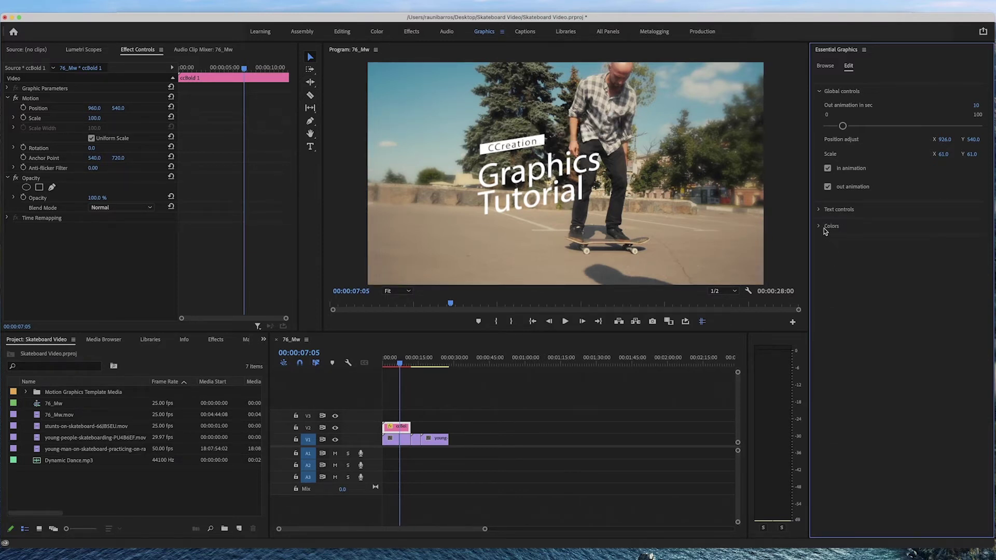
{"action": "left_click", "coordinate": [819, 228]}
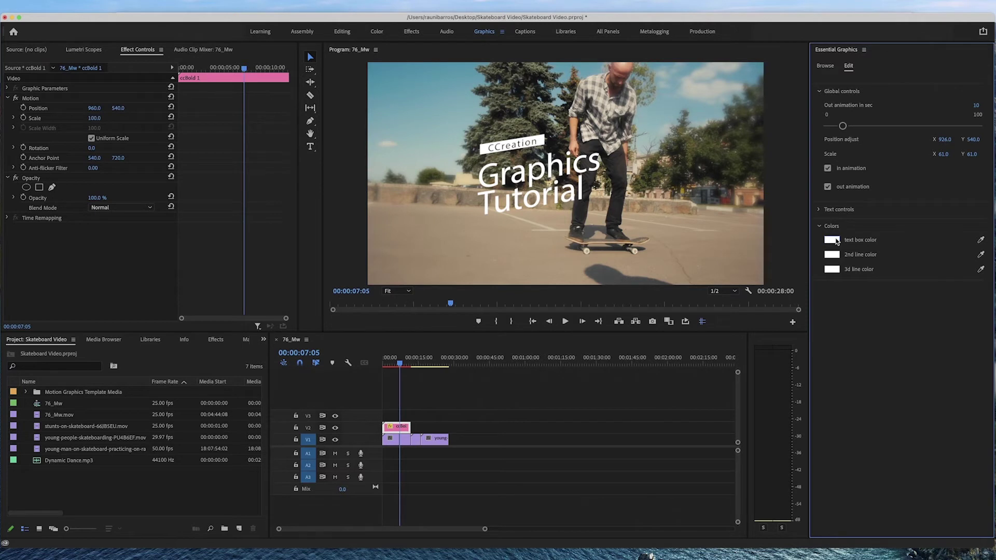
{"action": "left_click", "coordinate": [834, 240]}
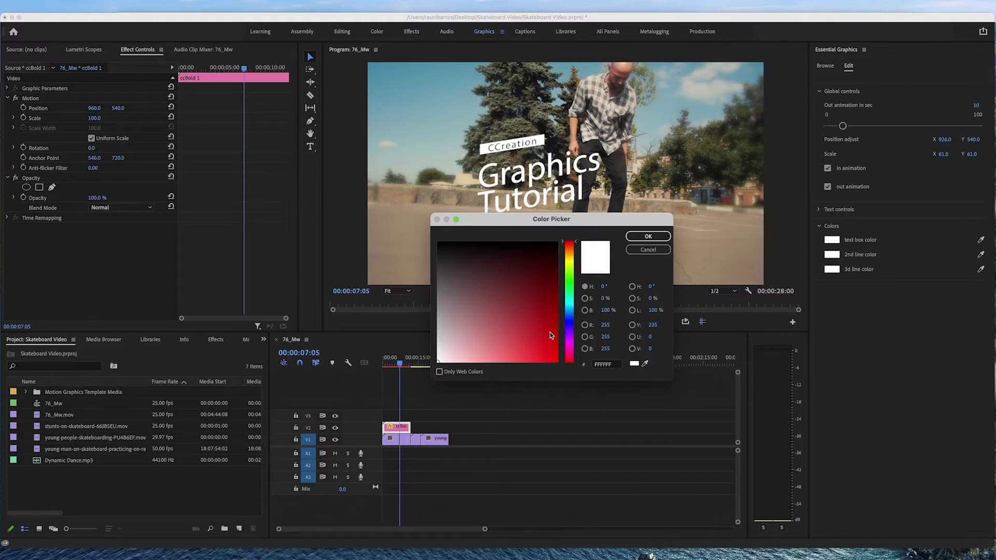
Set the title's text box colour to red FF0000 and confirm it.
{"action": "left_click_drag", "start_coordinate": [551, 336], "coordinate": [560, 363]}
{"action": "left_click", "coordinate": [648, 237]}
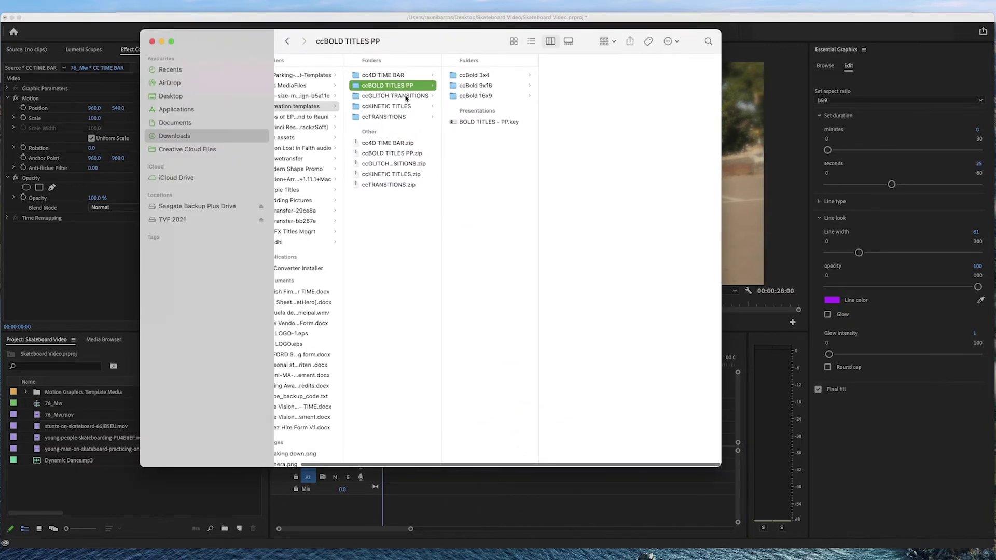
Locate CC Transitions.prproj inside the ccTRANSITIONS folder in Finder.
{"action": "left_click", "coordinate": [394, 115]}
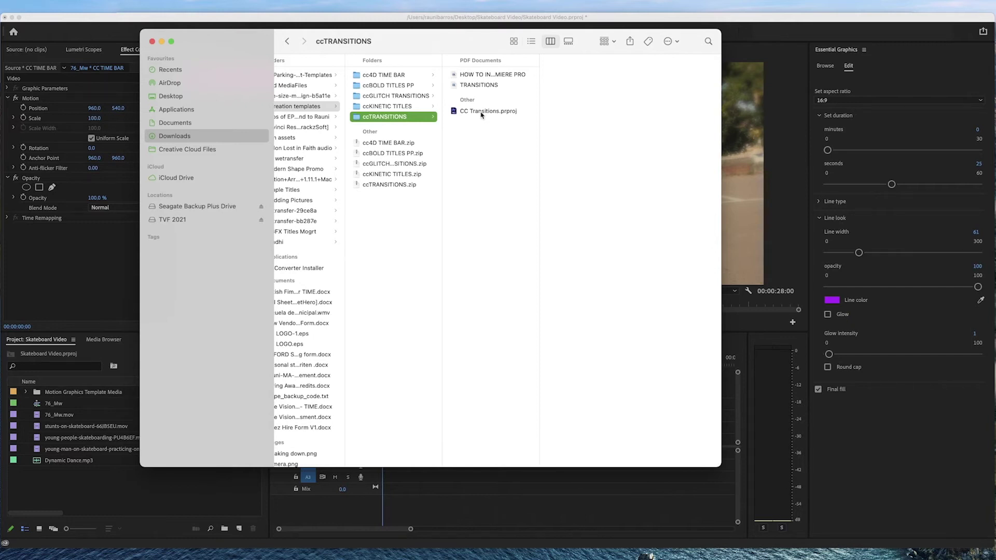
{"action": "left_click", "coordinate": [478, 112]}
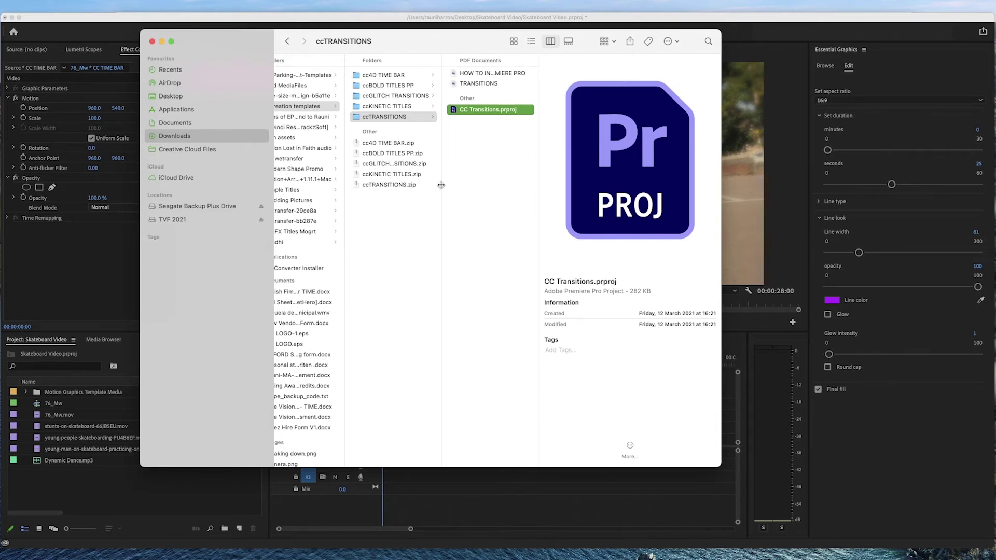
{"action": "scroll", "coordinate": [451, 189], "scroll_direction": "left", "scroll_amount": 1}
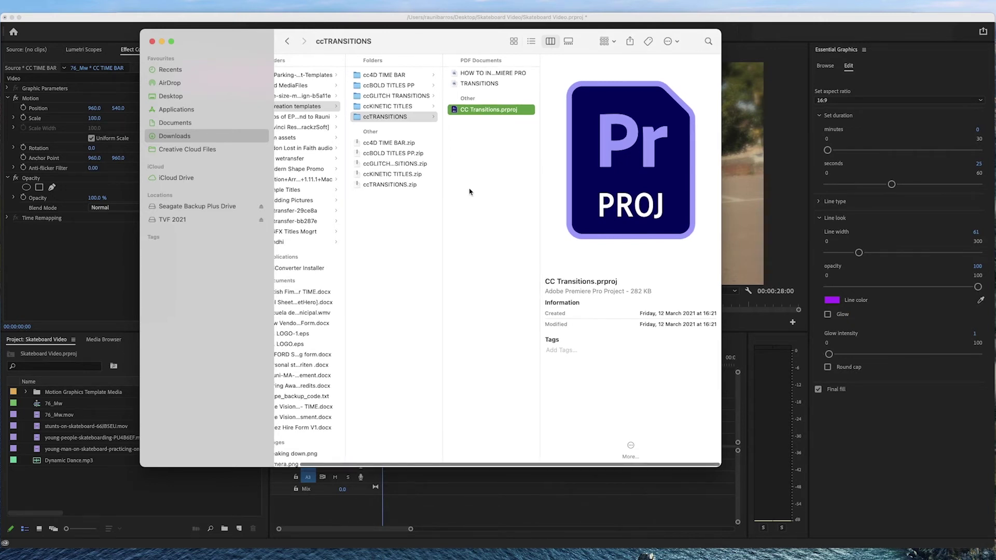
Start a File > Import and pick CC Transitions.prproj from Downloads > ccTRANSITIONS.
{"action": "left_click", "coordinate": [133, 266]}
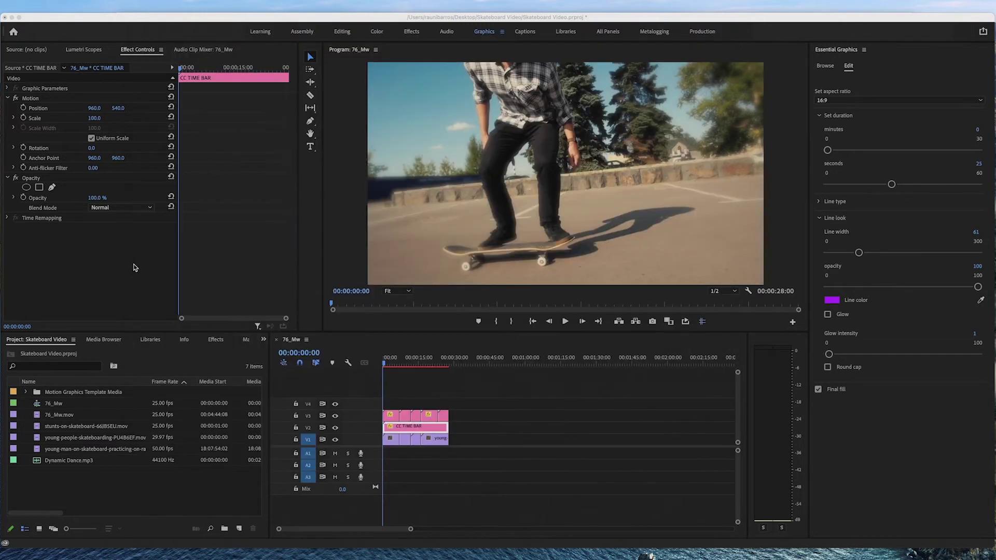
{"action": "left_click", "coordinate": [13, 1]}
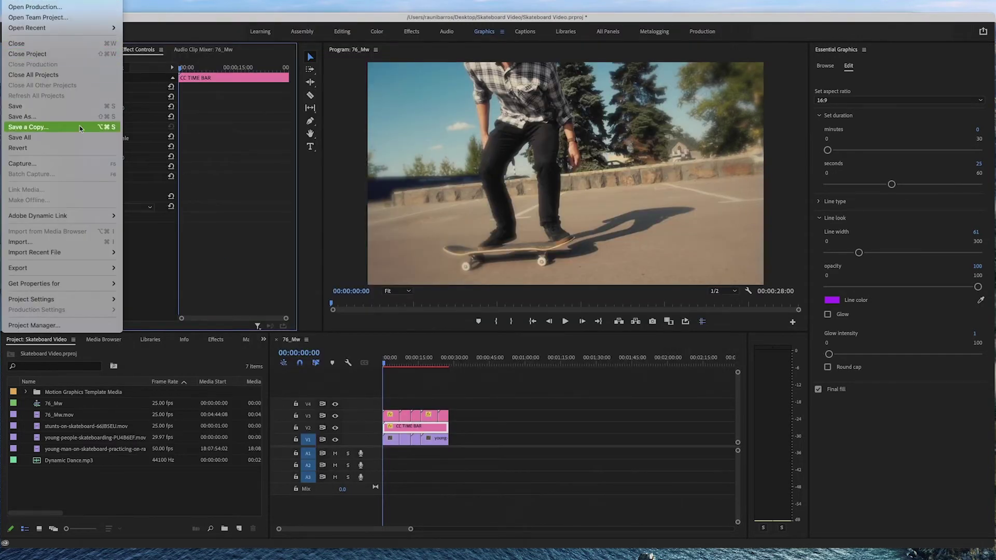
{"action": "left_click", "coordinate": [99, 245]}
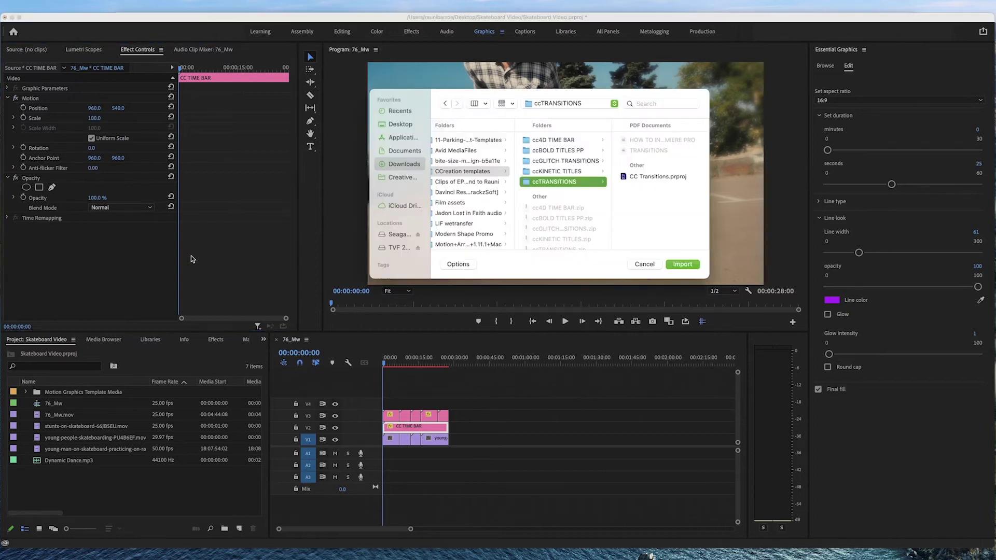
{"action": "left_click", "coordinate": [653, 177]}
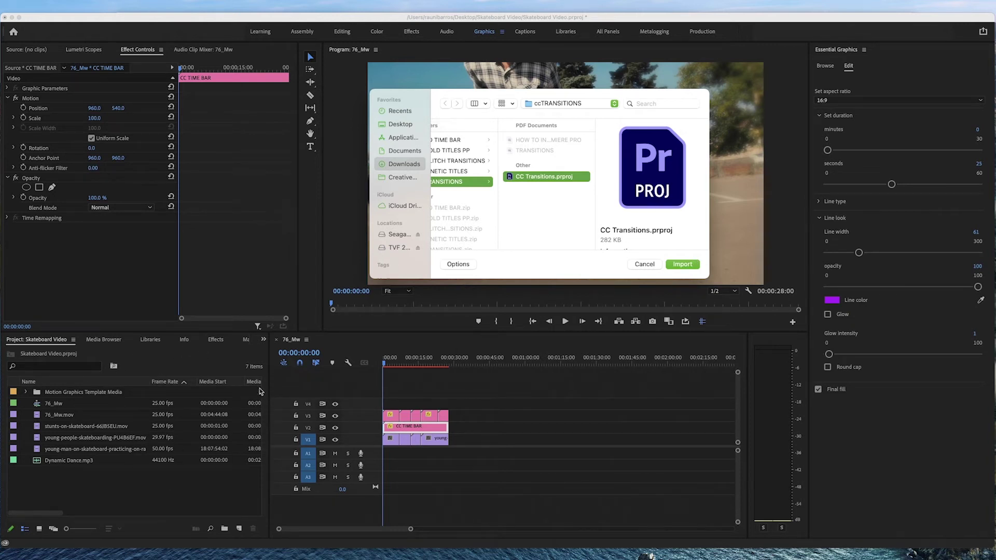
Drag CC Transitions.prproj into the Project panel and import the entire project.
{"action": "key", "text": "super+i"}
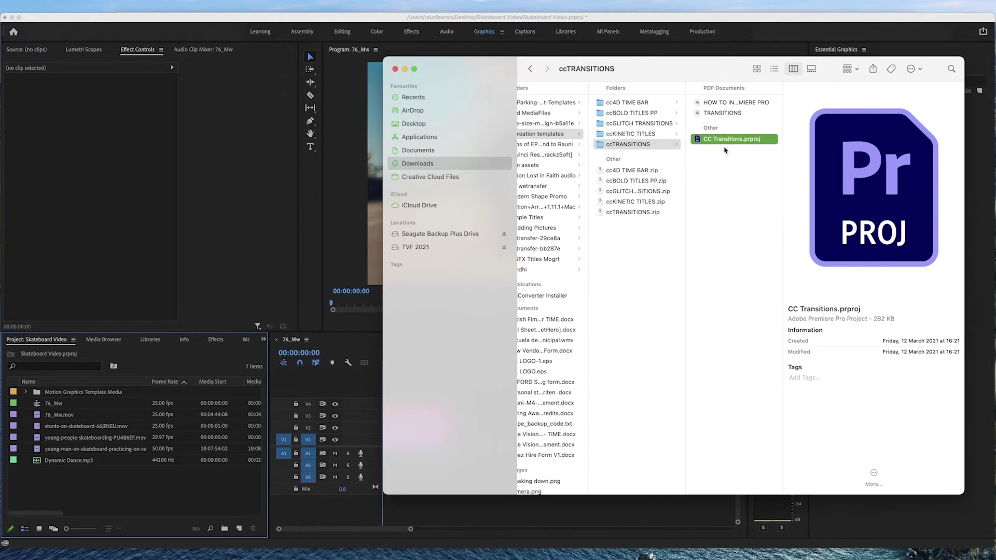
{"action": "left_click_drag", "start_coordinate": [725, 141], "coordinate": [99, 456]}
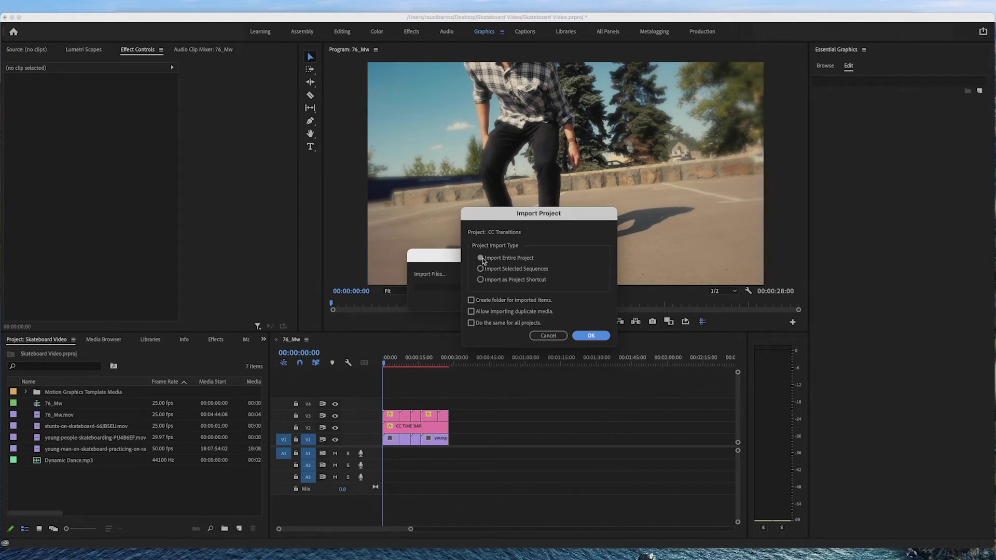
{"action": "left_click", "coordinate": [590, 336]}
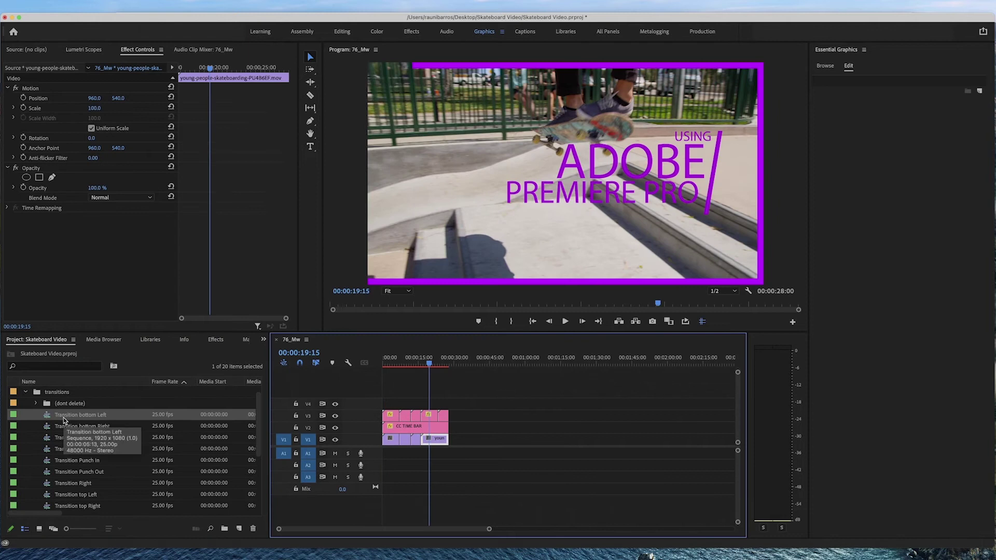
Try Transition bottom Left on V4 near 19 seconds, then undo the placement.
{"action": "left_click_drag", "start_coordinate": [62, 418], "coordinate": [421, 406]}
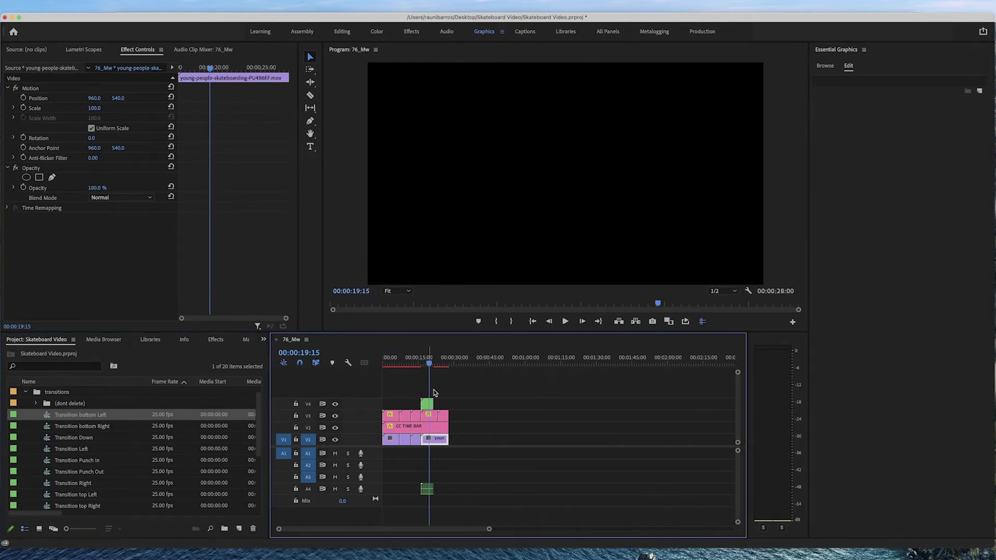
{"action": "left_click_drag", "start_coordinate": [431, 365], "coordinate": [428, 365]}
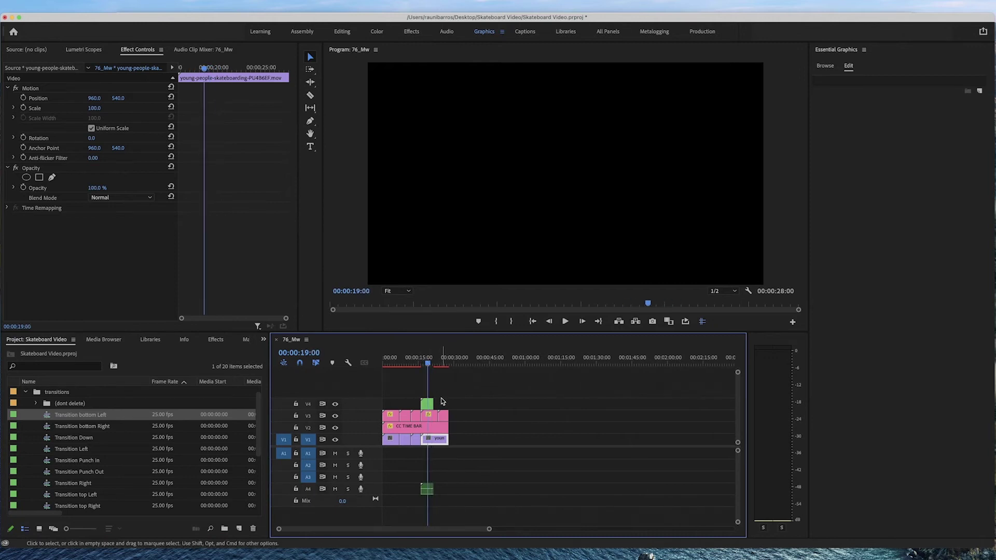
{"action": "key", "text": "super+z"}
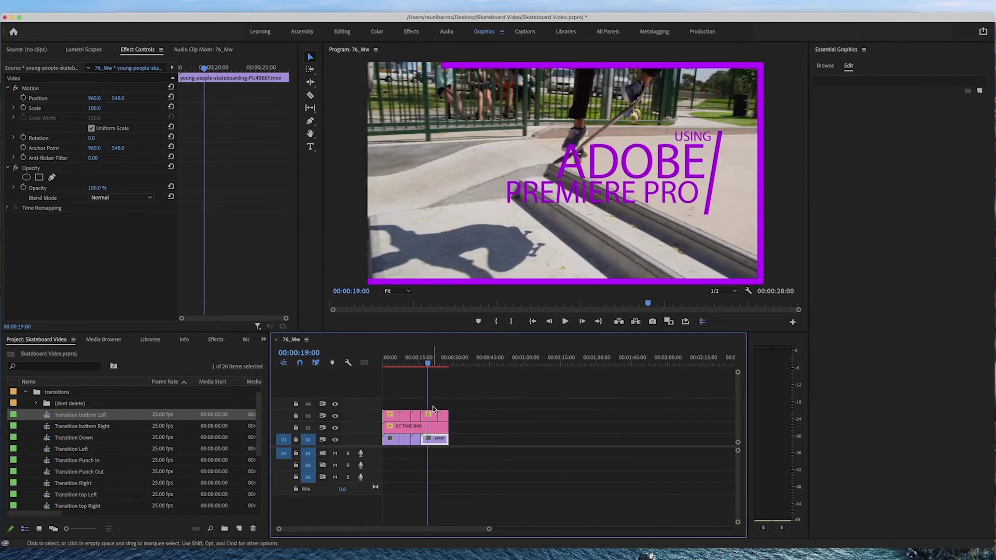
Open Transition bottom Left, scrub through it, and select both V2 adjustment clips.
{"action": "double_click", "coordinate": [47, 418]}
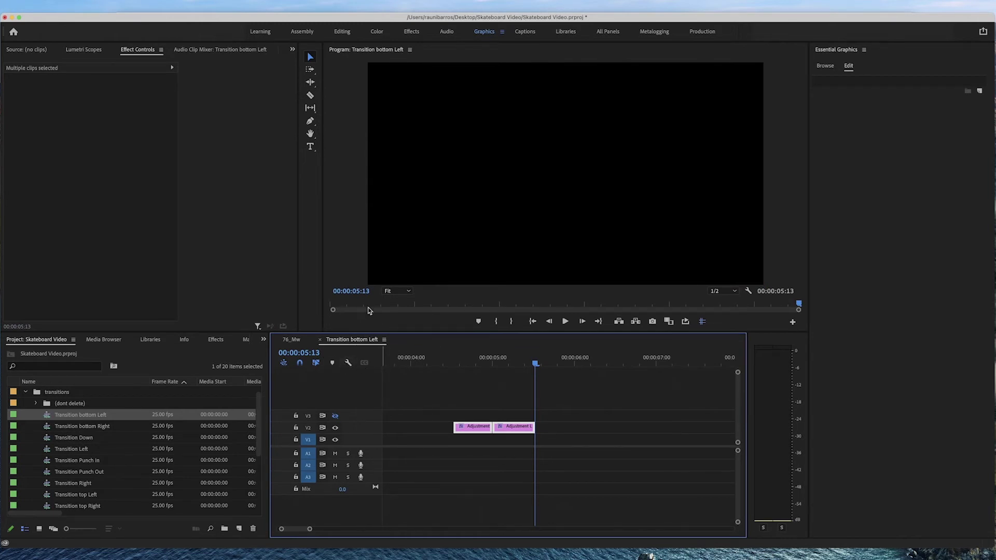
{"action": "left_click", "coordinate": [505, 413]}
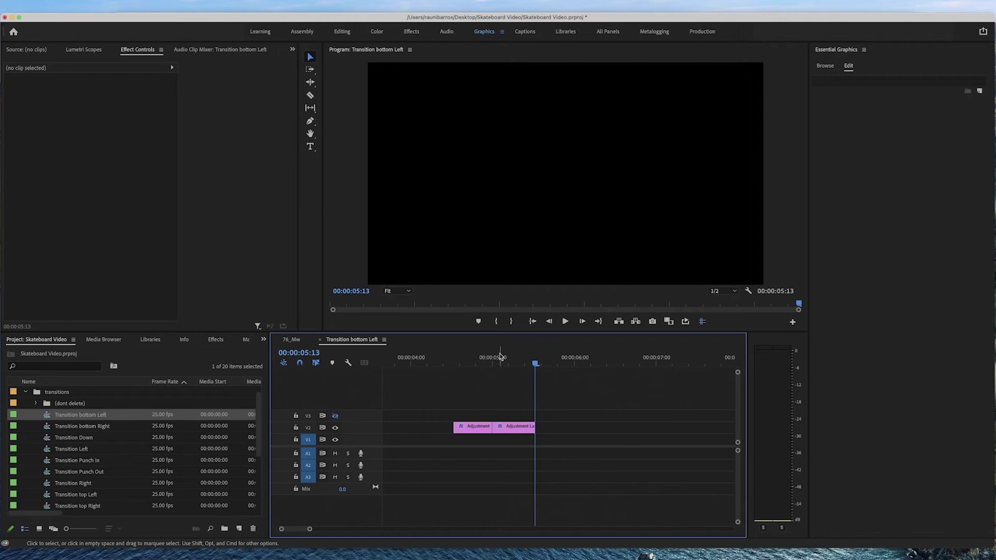
{"action": "left_click", "coordinate": [463, 365]}
{"action": "left_click_drag", "start_coordinate": [463, 365], "coordinate": [480, 385]}
{"action": "left_click_drag", "start_coordinate": [558, 408], "coordinate": [440, 444]}
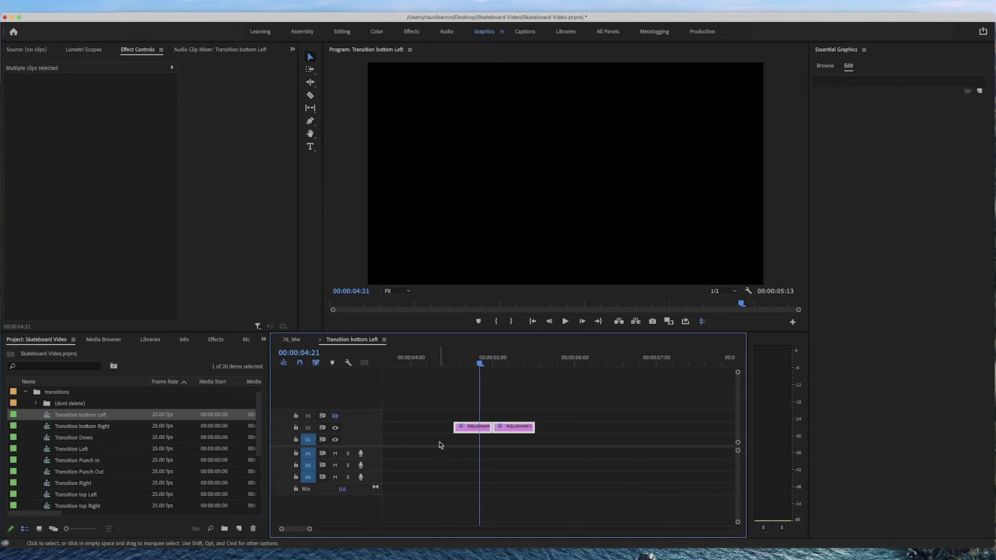
Paste the copied transition adjustment clips into the 76_Mw sequence and select them.
{"action": "left_click", "coordinate": [292, 340]}
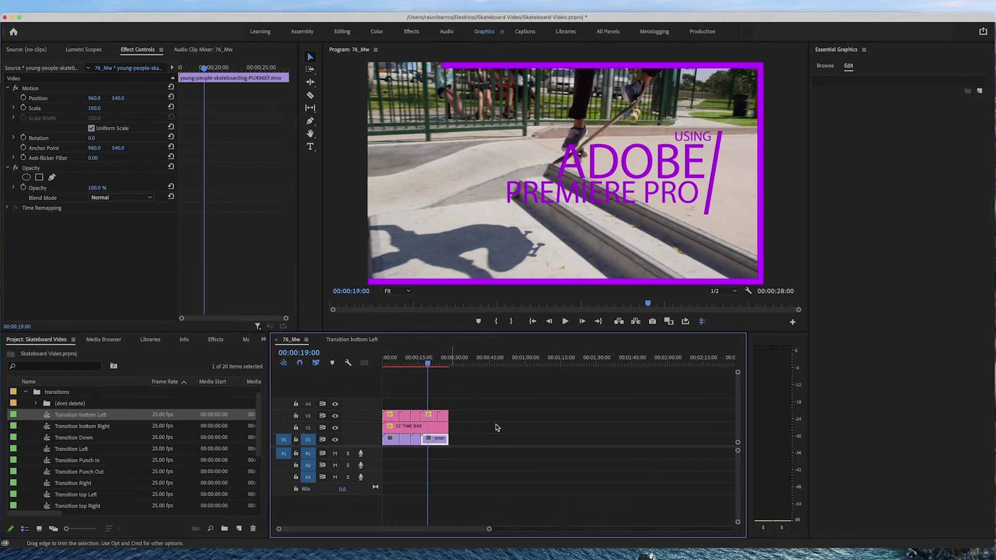
{"action": "left_click", "coordinate": [472, 366]}
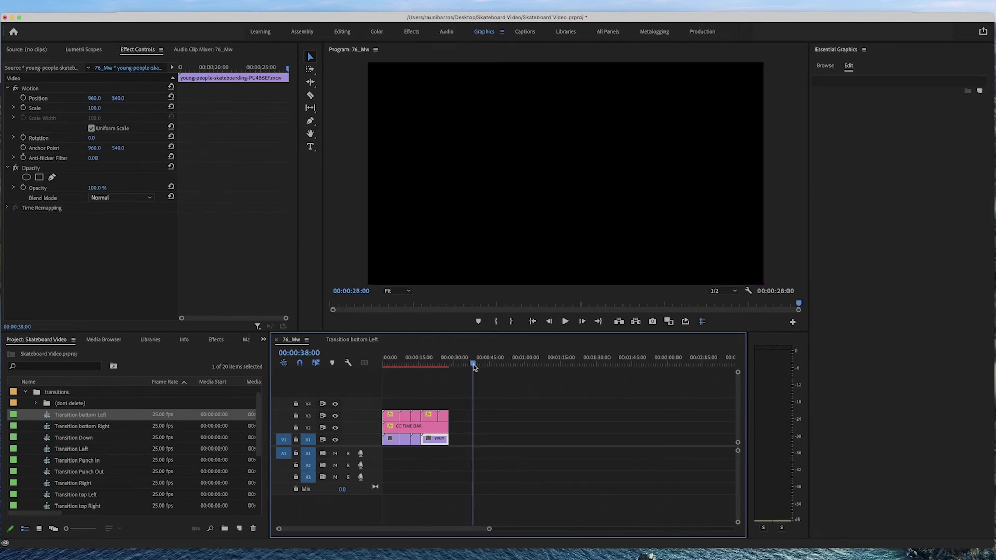
{"action": "left_click", "coordinate": [475, 368]}
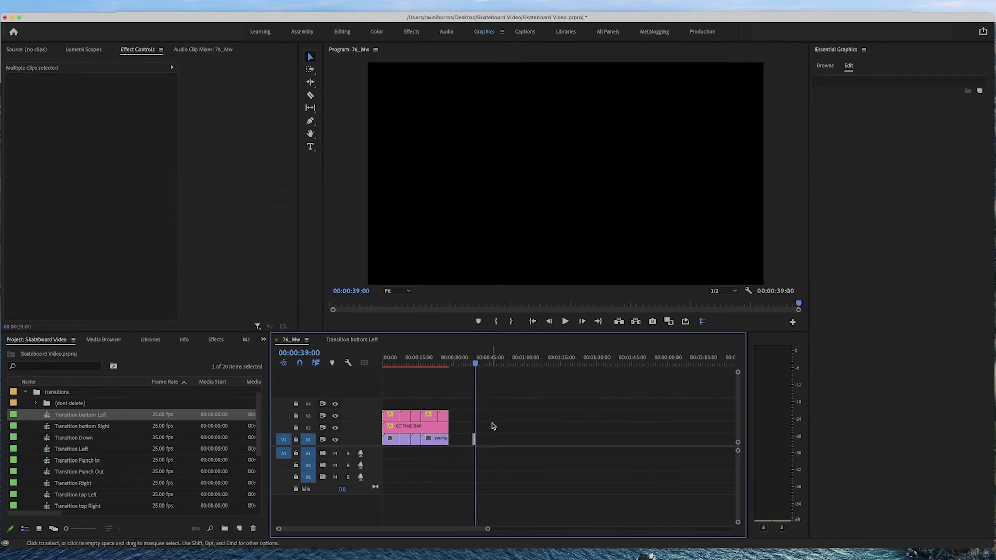
{"action": "key", "text": "="}
{"action": "key", "text": "="}
{"action": "key", "text": "="}
{"action": "key", "text": "="}
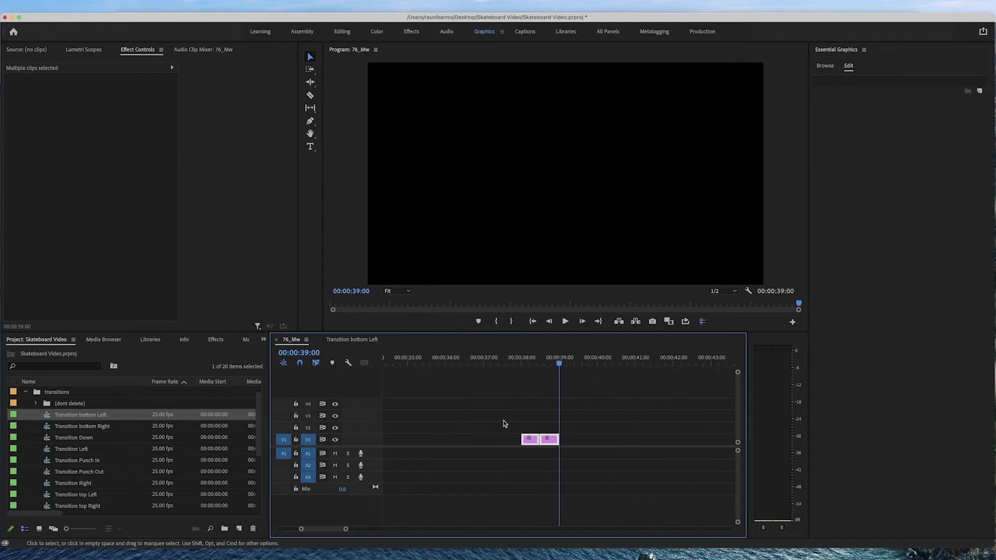
{"action": "left_click_drag", "start_coordinate": [505, 424], "coordinate": [579, 455]}
Move the clips onto V4 over the cut near 7 seconds and play it back.
{"action": "key", "text": "minus"}
{"action": "key", "text": "minus"}
{"action": "key", "text": "minus"}
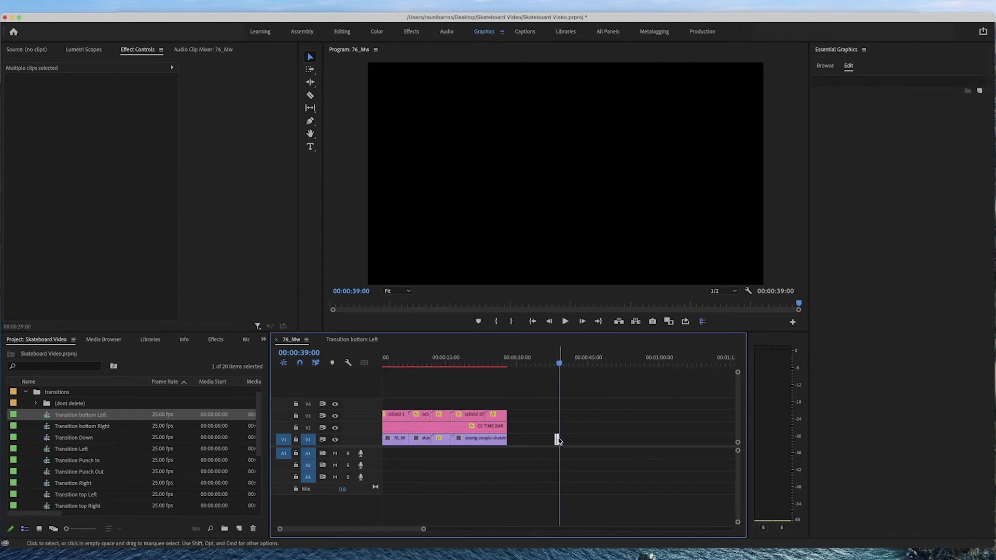
{"action": "left_click_drag", "start_coordinate": [555, 440], "coordinate": [409, 405]}
{"action": "left_click", "coordinate": [408, 365]}
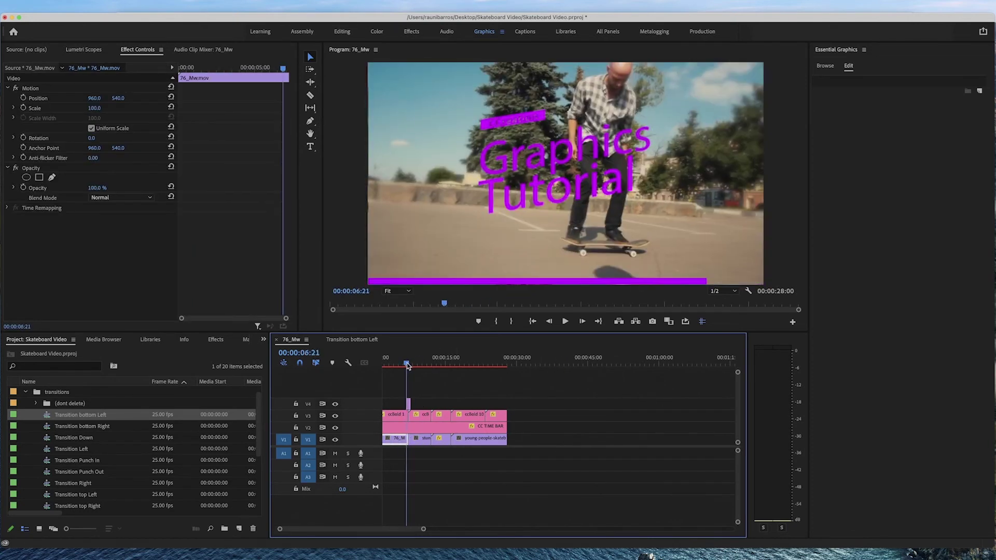
{"action": "key", "text": "equal"}
{"action": "key", "text": "equal"}
{"action": "key", "text": "equal"}
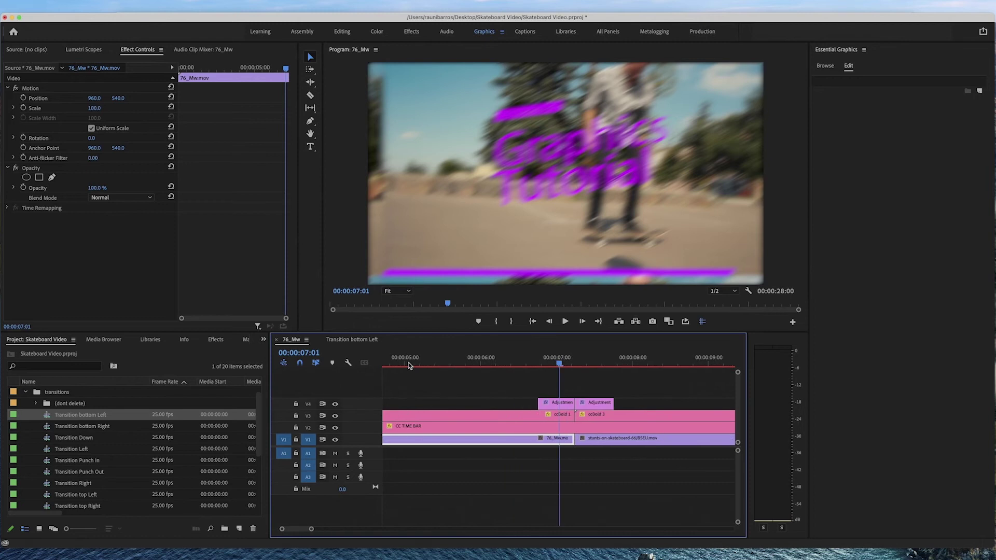
{"action": "left_click_drag", "start_coordinate": [550, 363], "coordinate": [471, 361]}
{"action": "key", "text": "space"}
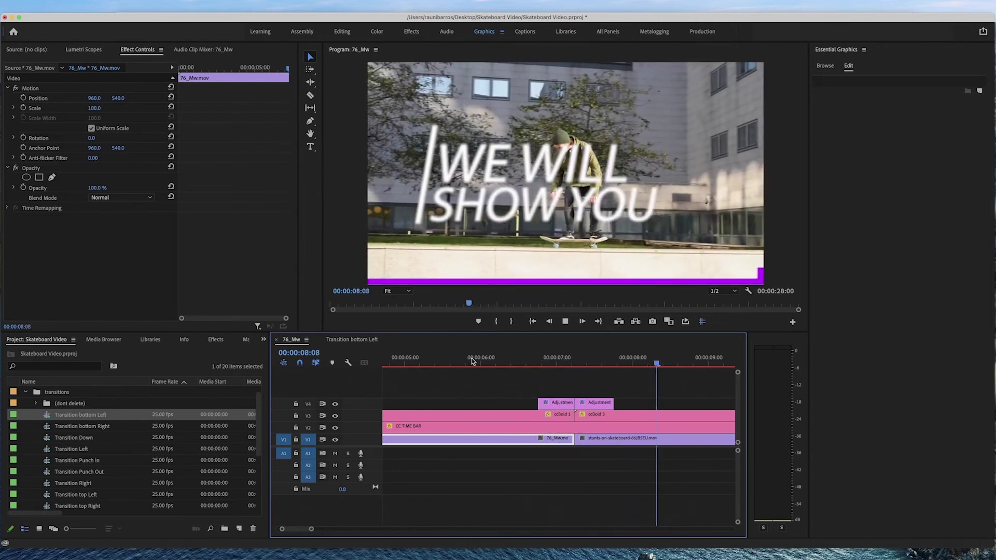
Shift the V4 transition clips later along the track and replay the result.
{"action": "key", "text": "space"}
{"action": "key", "text": "minus"}
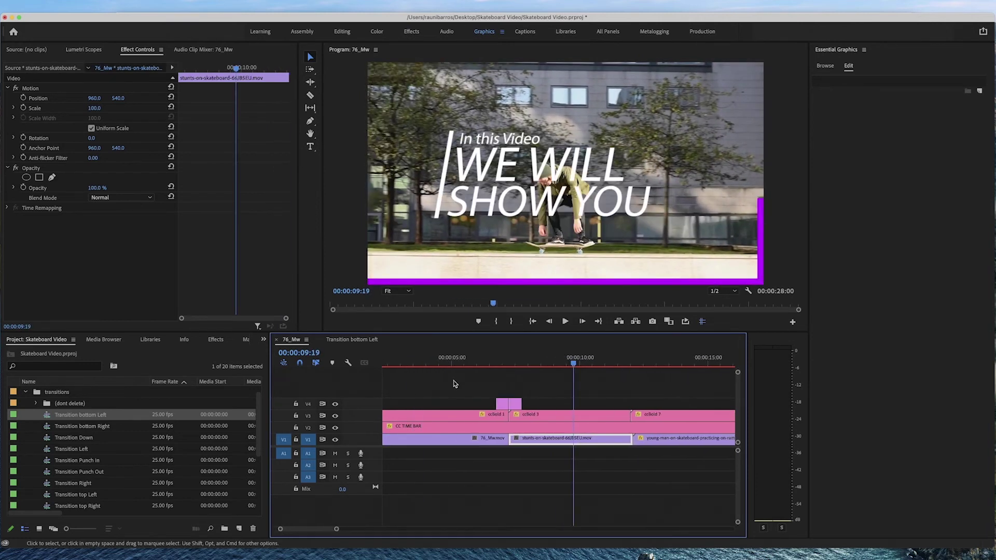
{"action": "left_click_drag", "start_coordinate": [472, 379], "coordinate": [584, 407]}
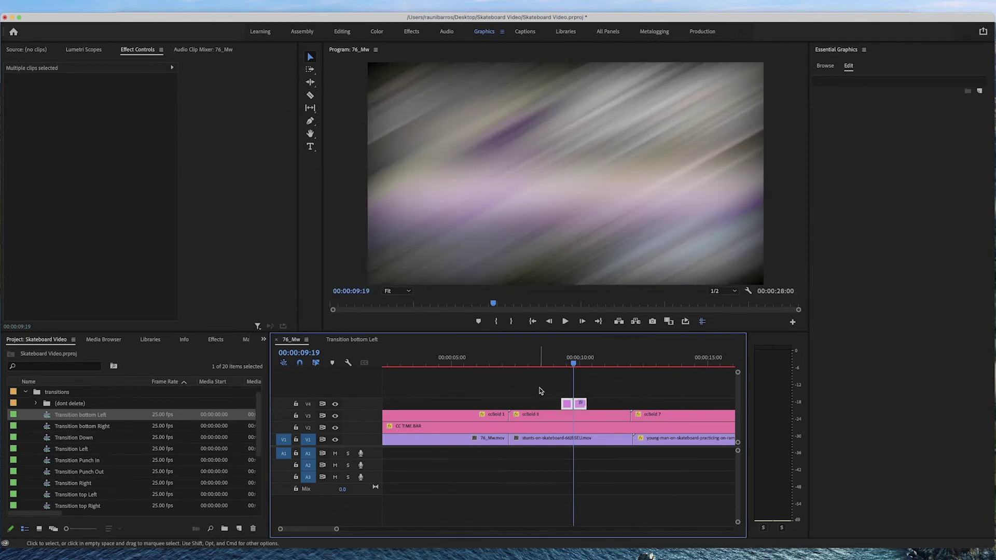
{"action": "key", "text": "shift+k"}
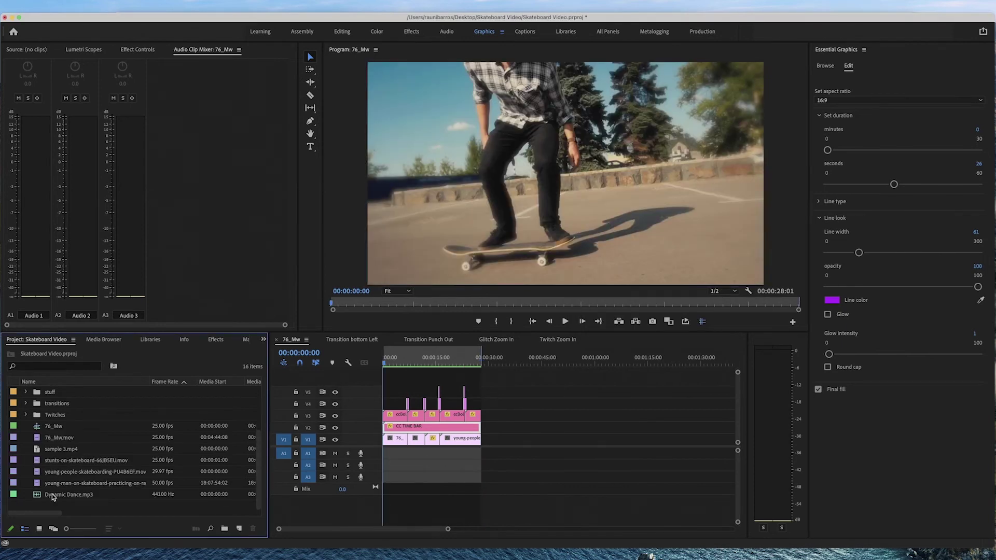
Place Dynamic Dance.mp3 on A1, cut and delete everything past the video's end, then bring up crossfades.
{"action": "left_click", "coordinate": [52, 495]}
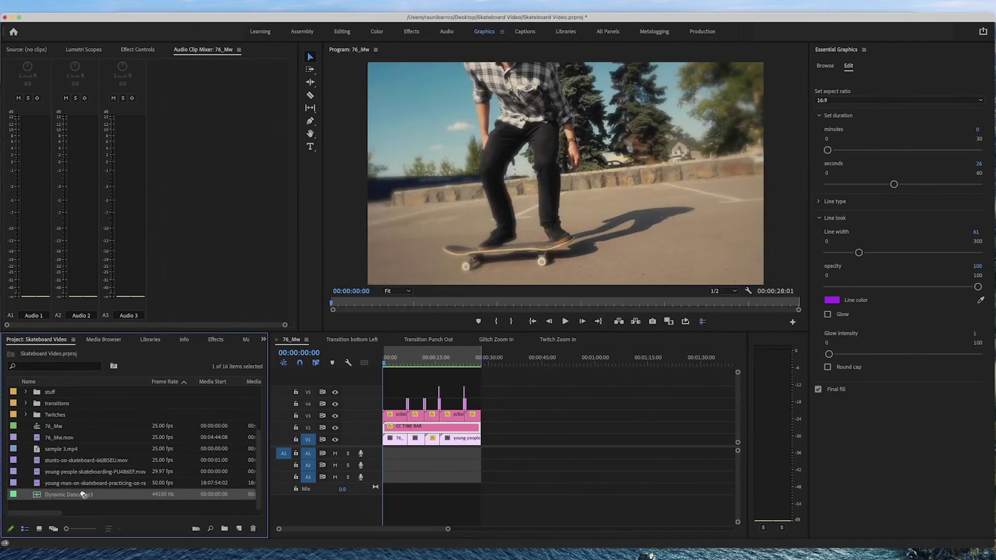
{"action": "left_click_drag", "start_coordinate": [95, 495], "coordinate": [466, 466]}
{"action": "key", "text": "c"}
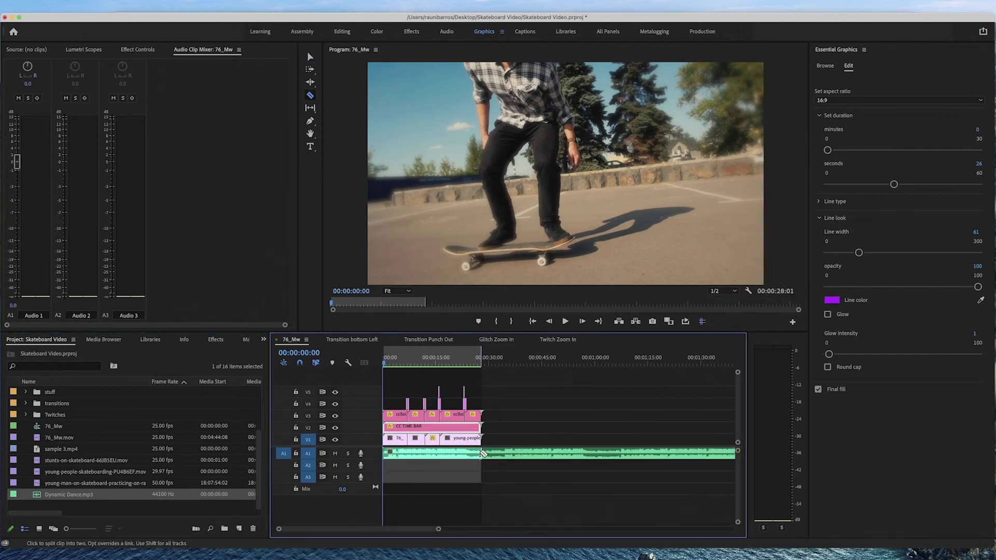
{"action": "key", "text": "v"}
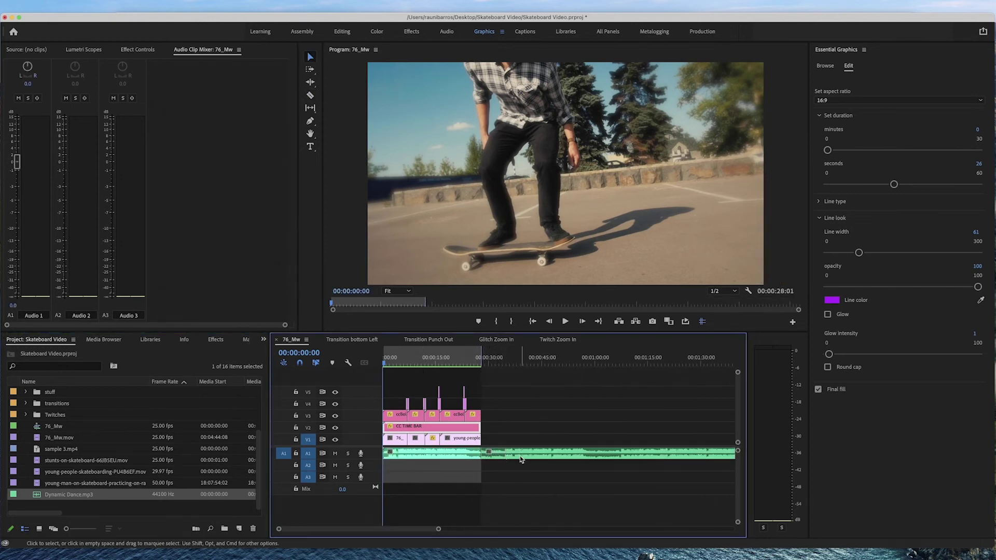
{"action": "left_click", "coordinate": [521, 458]}
{"action": "key", "text": "Delete"}
{"action": "left_click", "coordinate": [216, 339]}
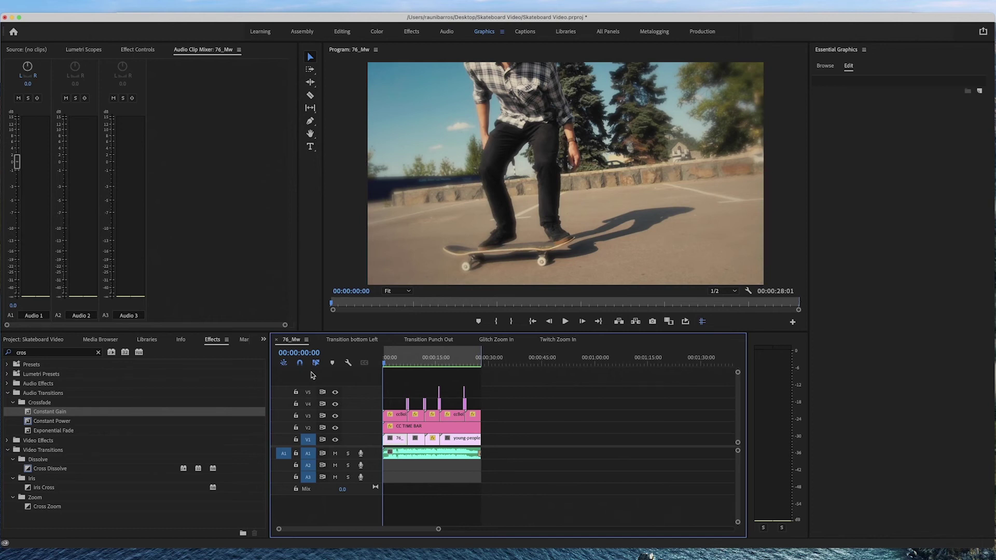
{"action": "key", "text": "space"}
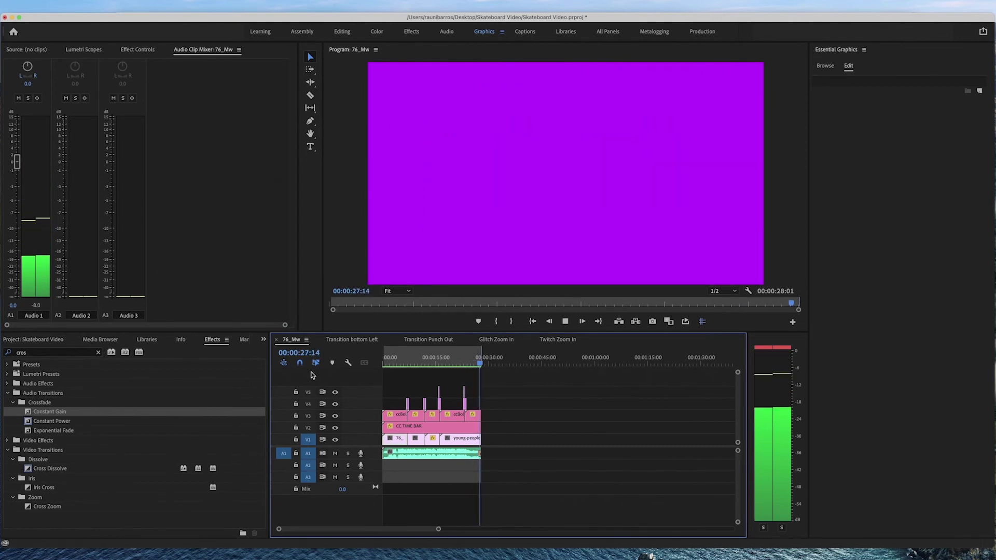
{"action": "key", "text": "Home"}
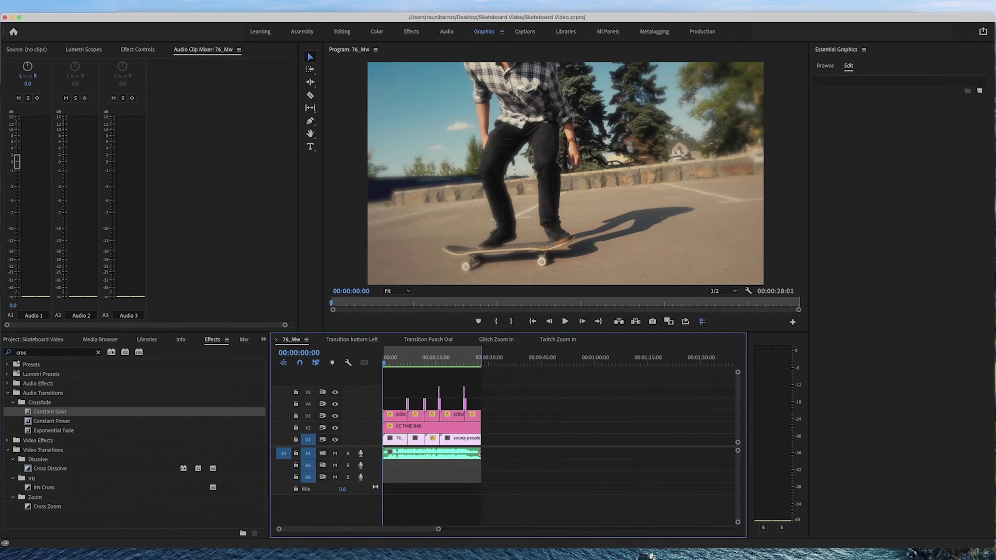
Save the project and open the Export Media settings for 76_Mw.
{"action": "left_click", "coordinate": [15, 0]}
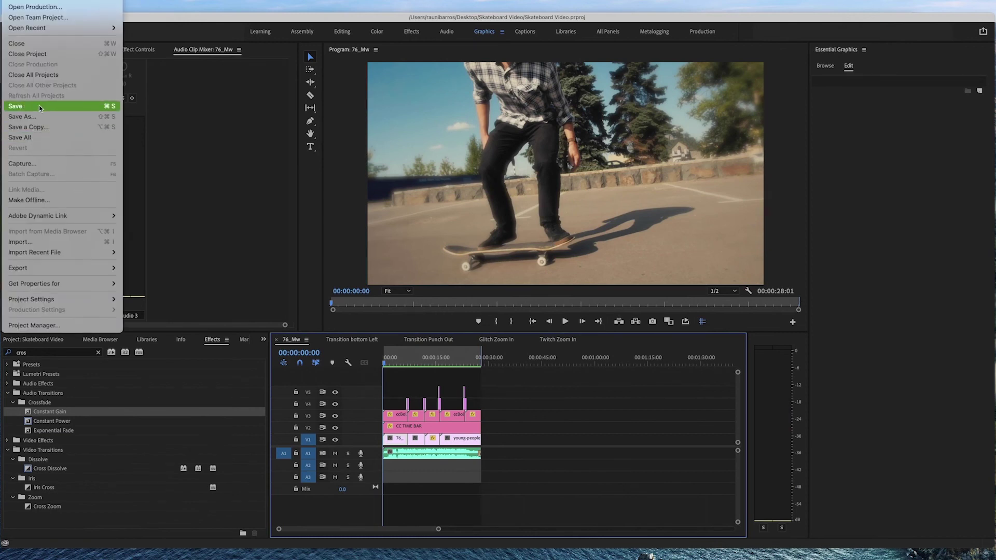
{"action": "left_click", "coordinate": [52, 106]}
{"action": "left_click", "coordinate": [16, 0]}
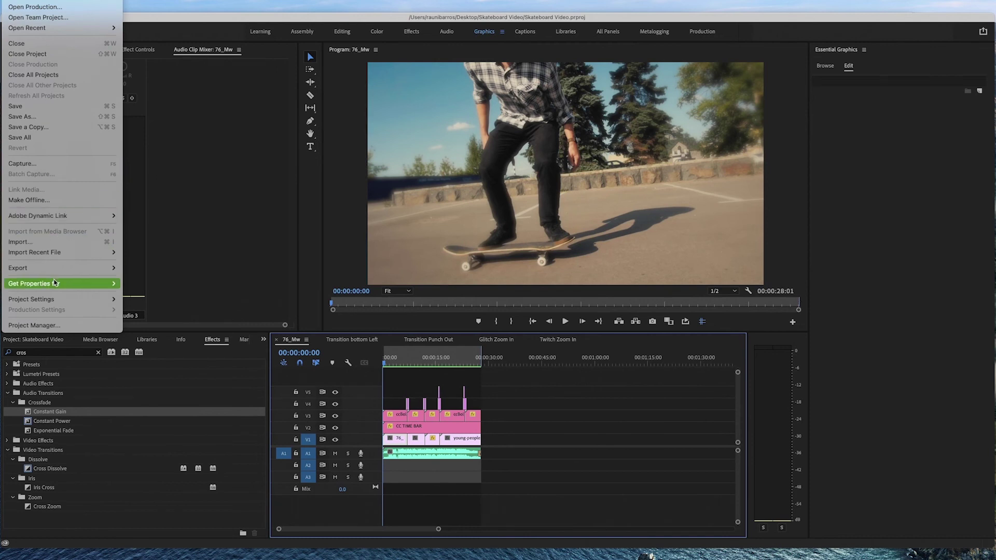
{"action": "mouse_move", "coordinate": [103, 267]}
{"action": "left_click", "coordinate": [161, 269]}
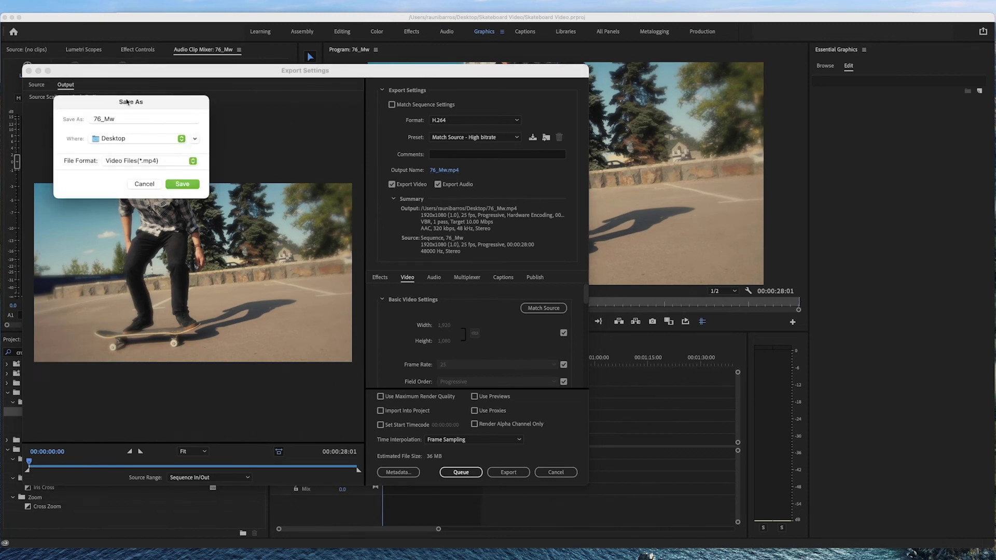
Rename the output to 'Ccreation Graphics Tutorial' on the Desktop and export.
{"action": "left_click", "coordinate": [74, 118]}
{"action": "type", "text": "Ccreation Graphics"}
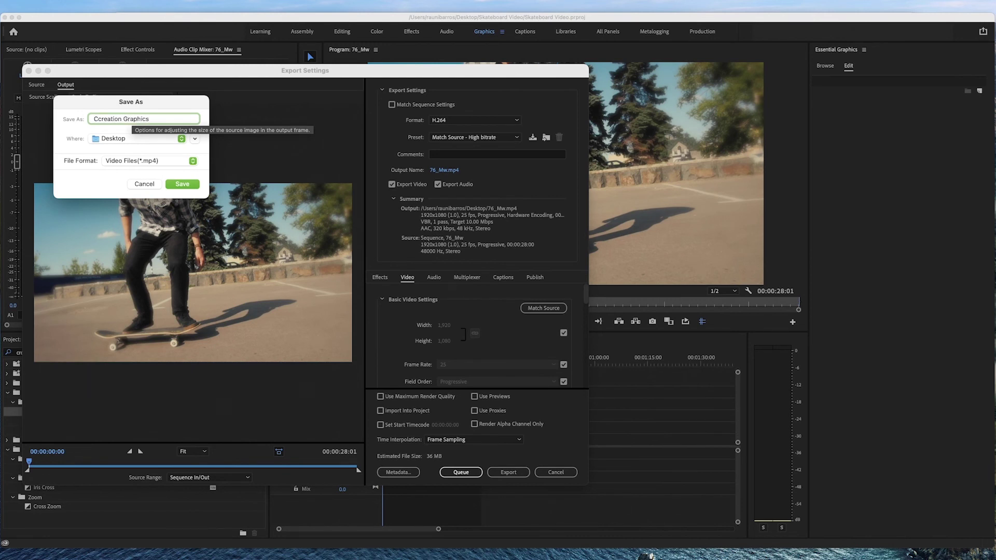
{"action": "type", "text": " Tutorial"}
{"action": "left_click", "coordinate": [182, 184]}
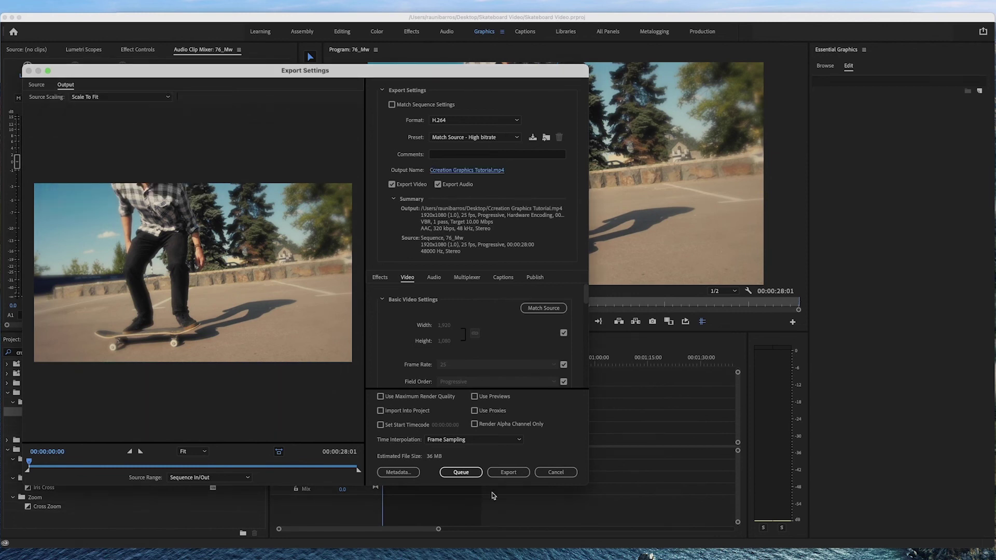
{"action": "left_click", "coordinate": [508, 472]}
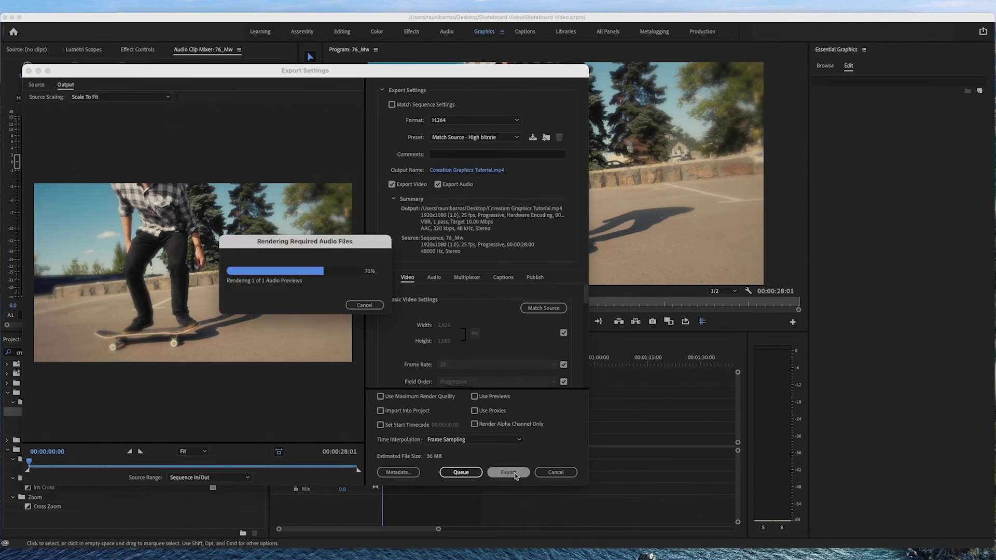